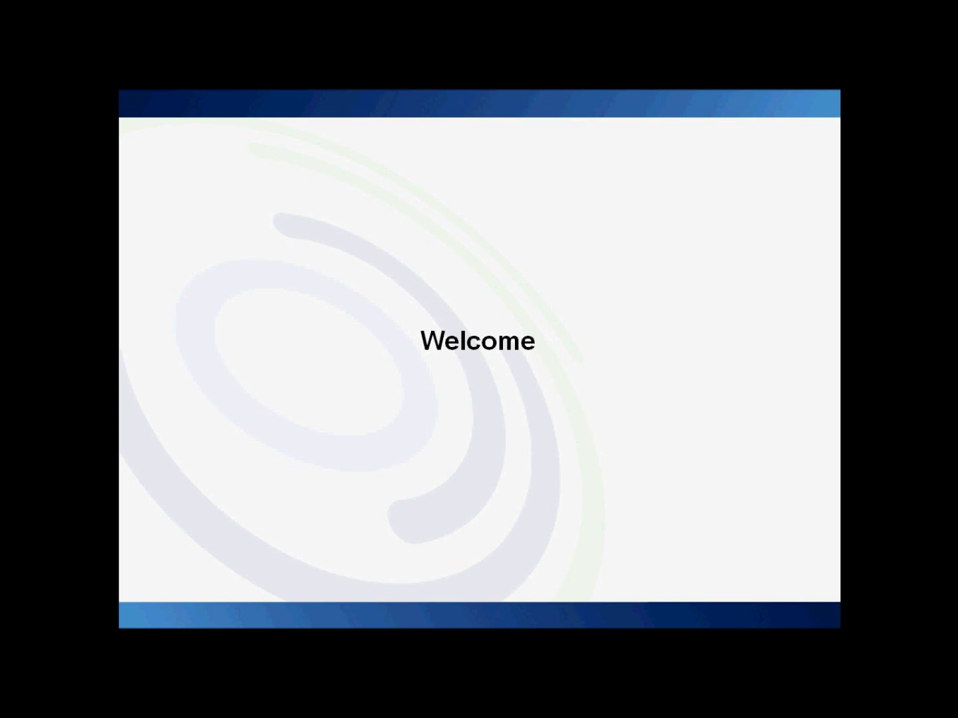
- Advance the slideshow through the Background slide and move on to the Excel demo
key("Right")
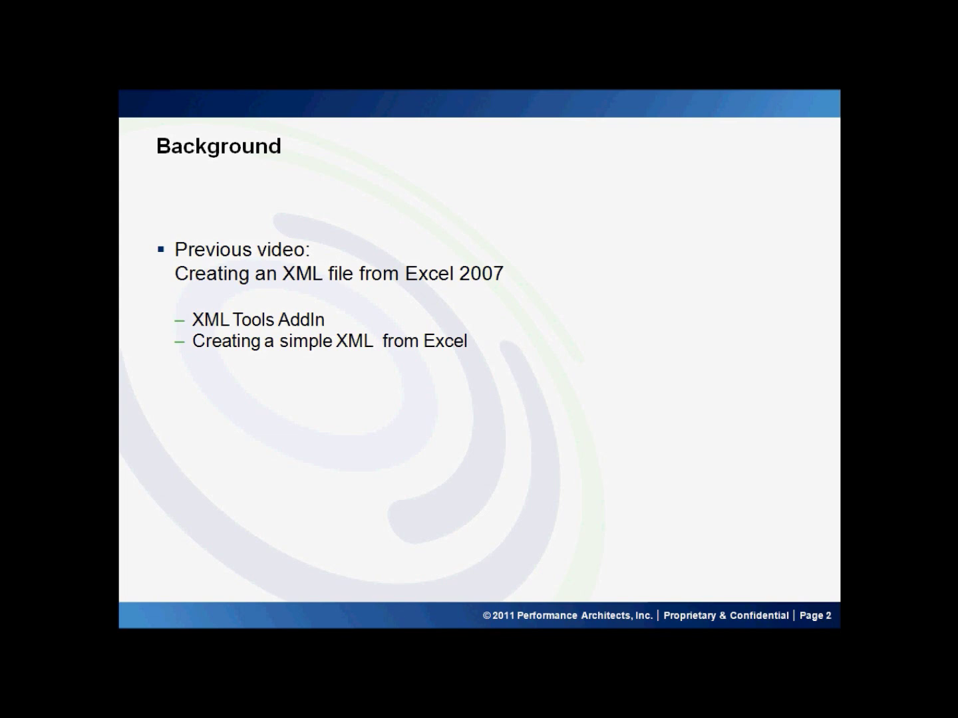
key("Right")
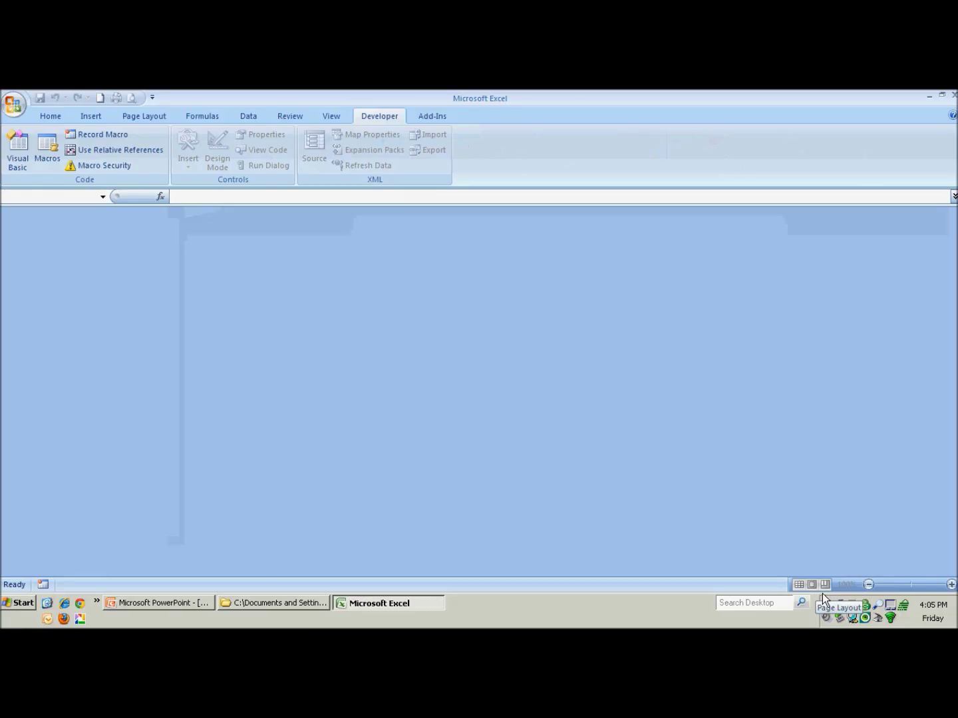
- Open Excel Dates.xlsx, check its last date row (12/31/2029), then return to the top
key("ctrl+o")
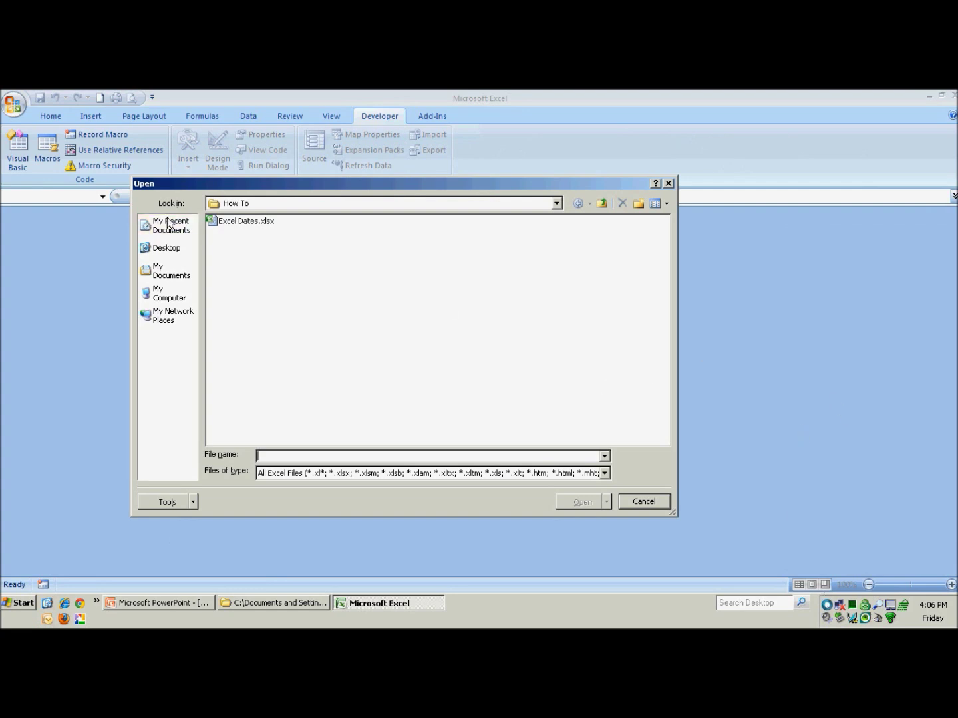
double_click(271, 224)
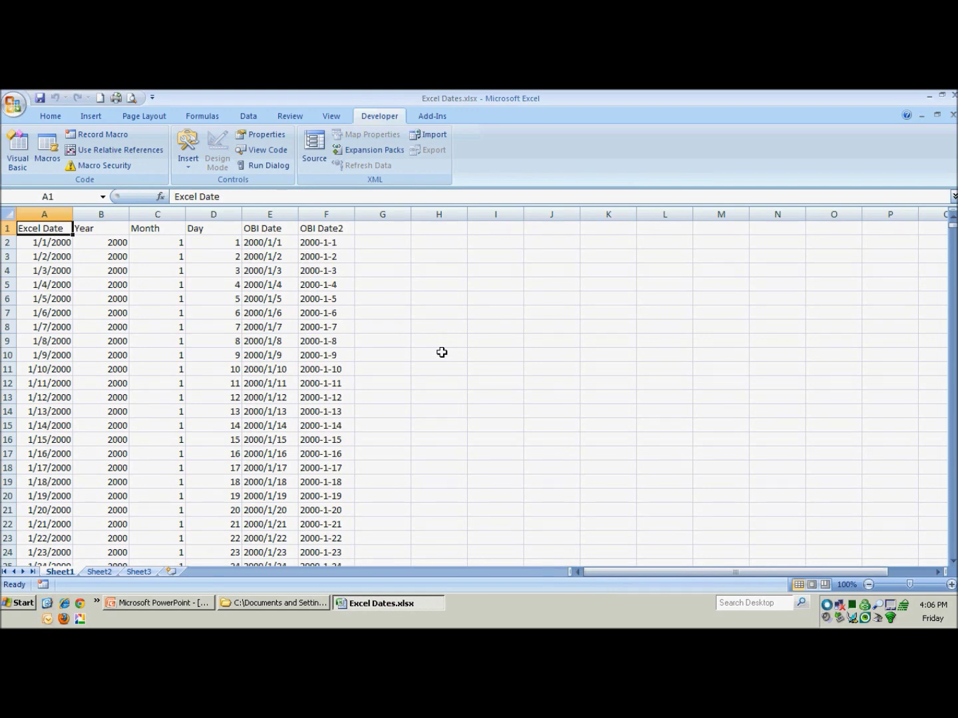
key("ctrl+Down")
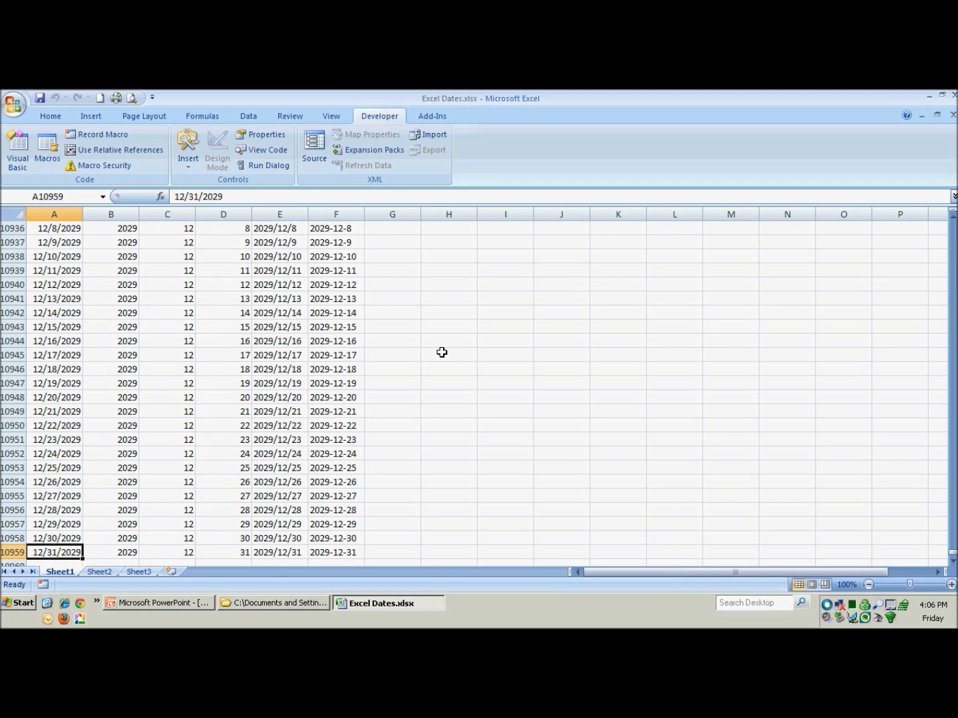
key("ctrl+Up")
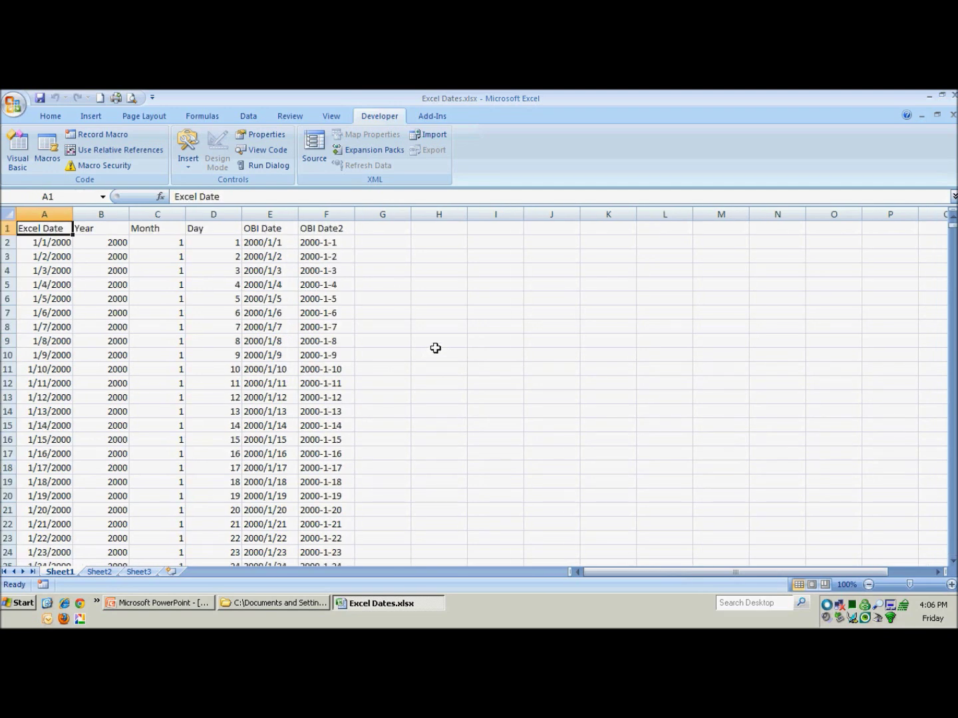
- Convert range A1:F4 into an XML list with XML Tools, using first-row headers
left_click(450, 122)
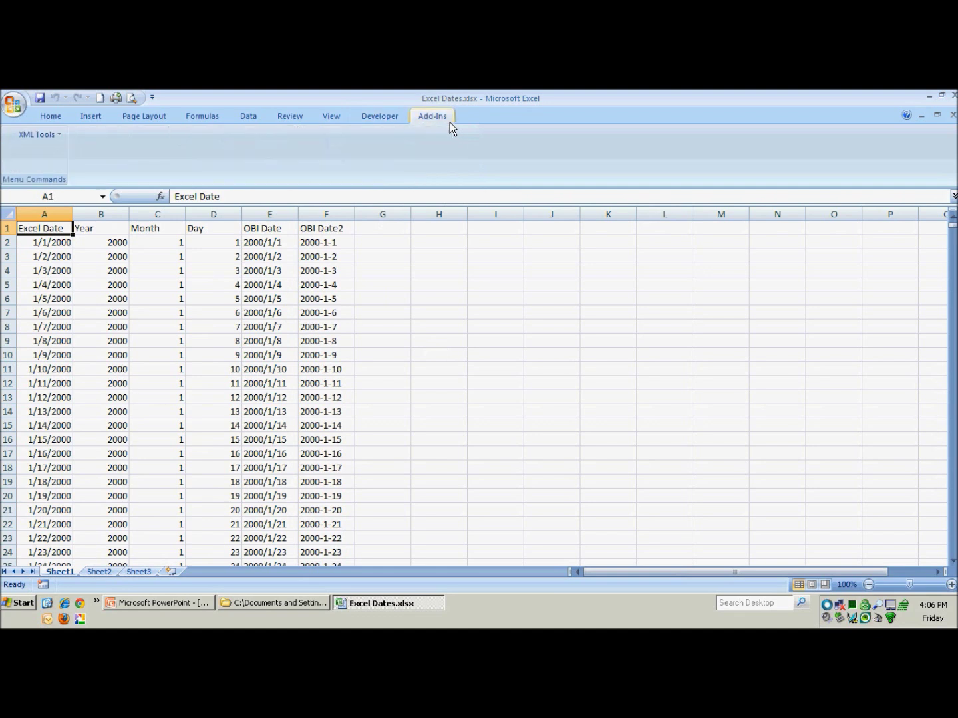
left_click(50, 141)
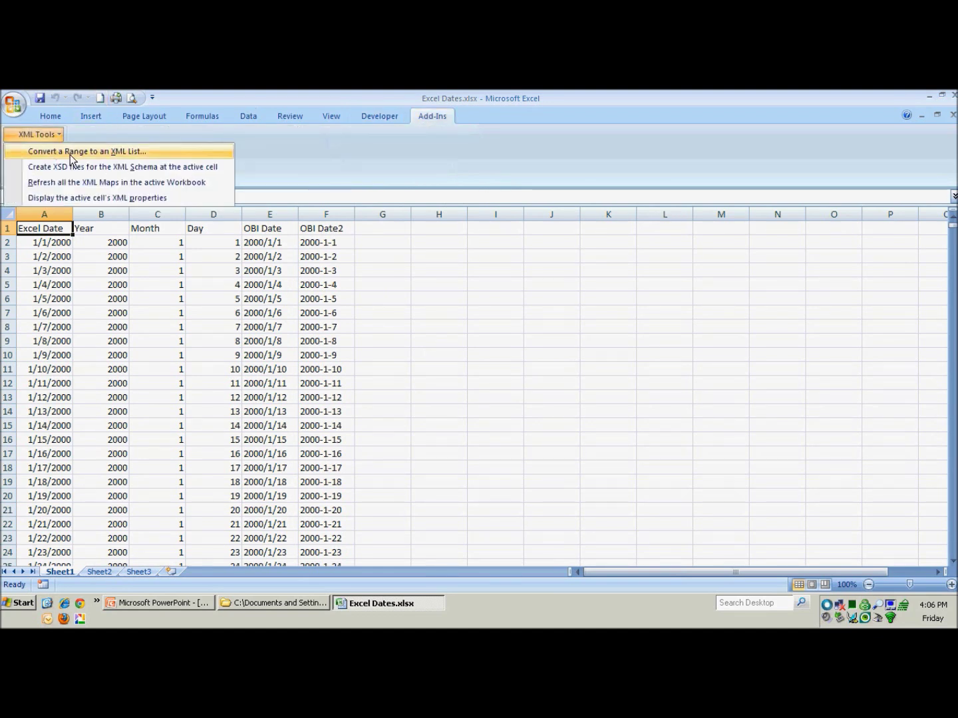
left_click(96, 158)
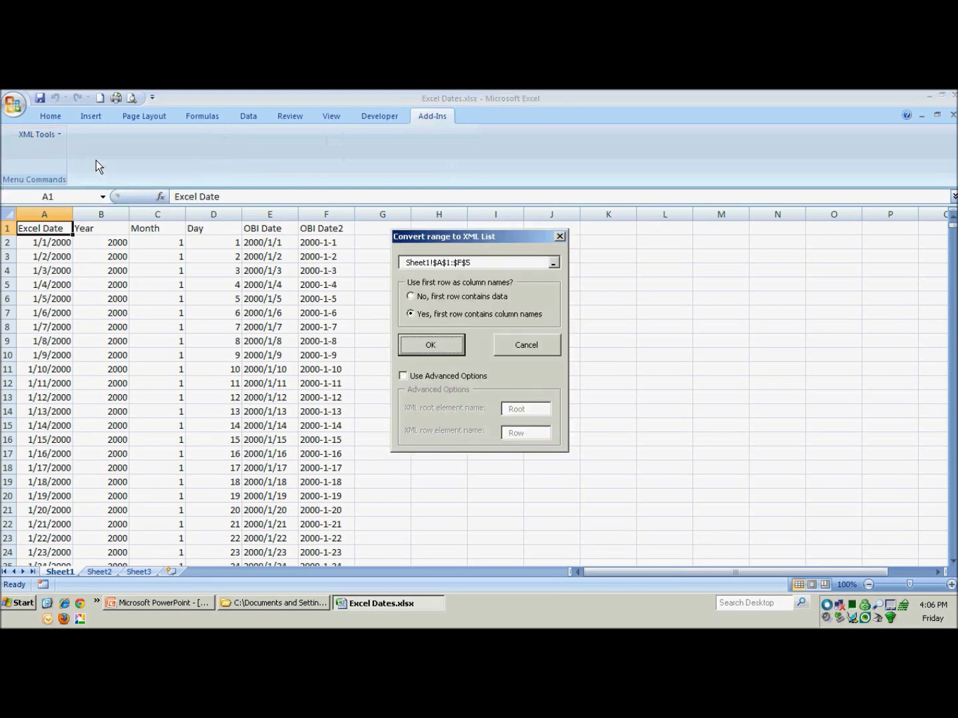
left_click(480, 270)
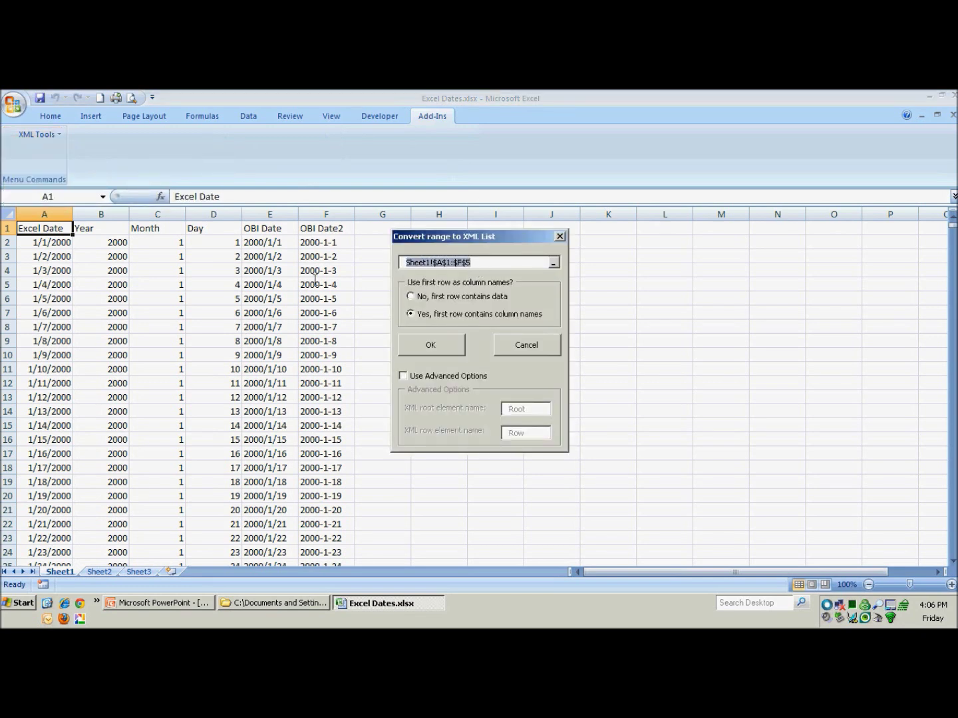
left_click(57, 228)
left_click_drag(58, 228, 305, 274)
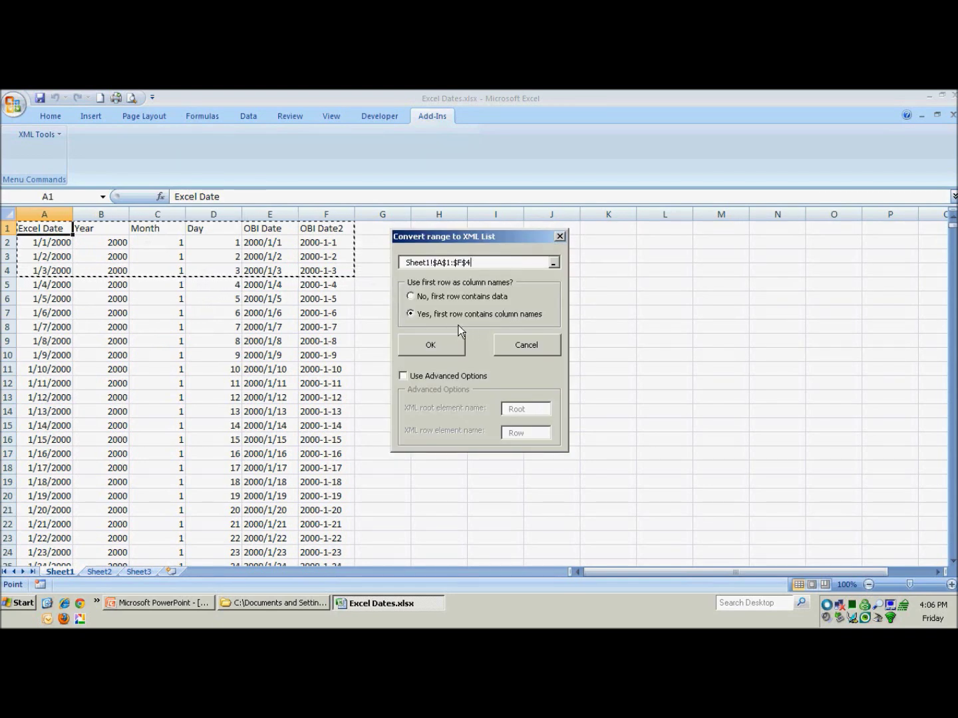
left_click(426, 347)
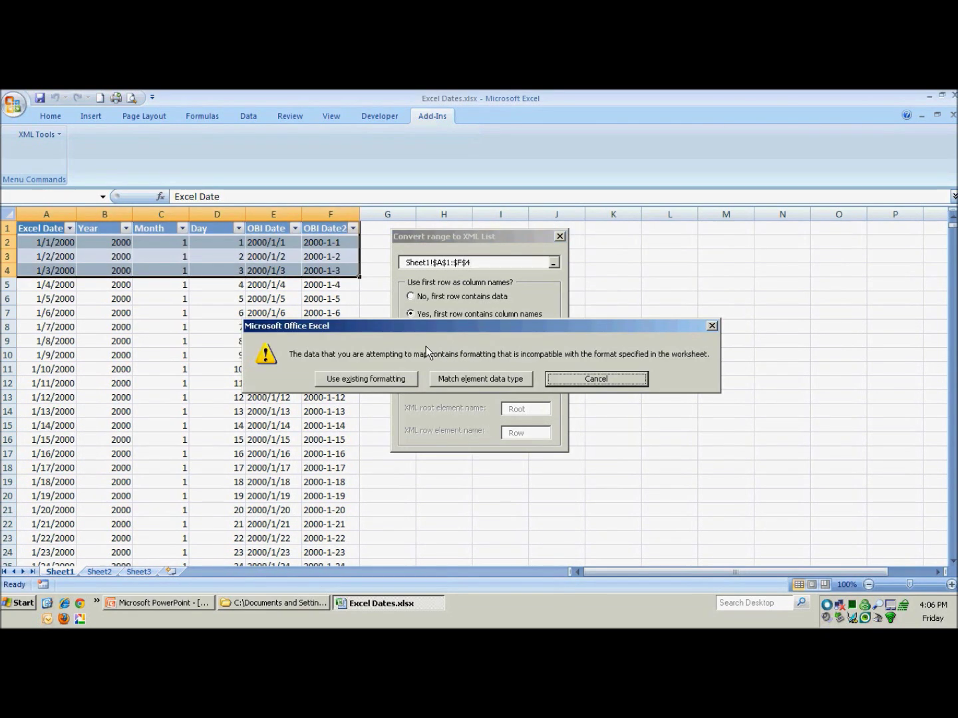
left_click(372, 384)
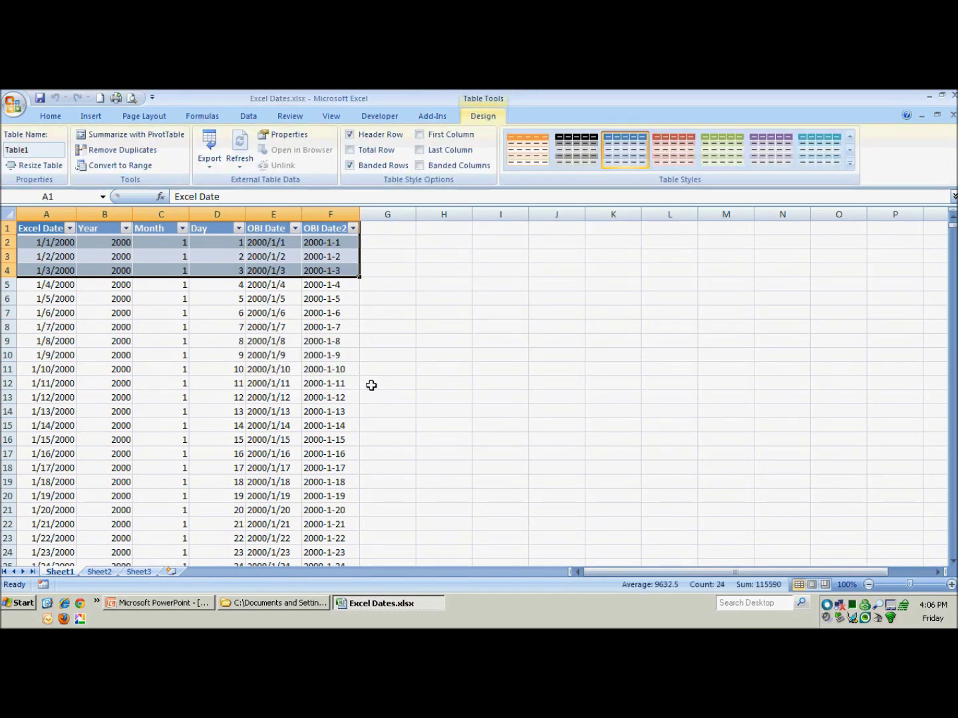
- Export the mapped data from the Developer tab as Test.xml
left_click(399, 119)
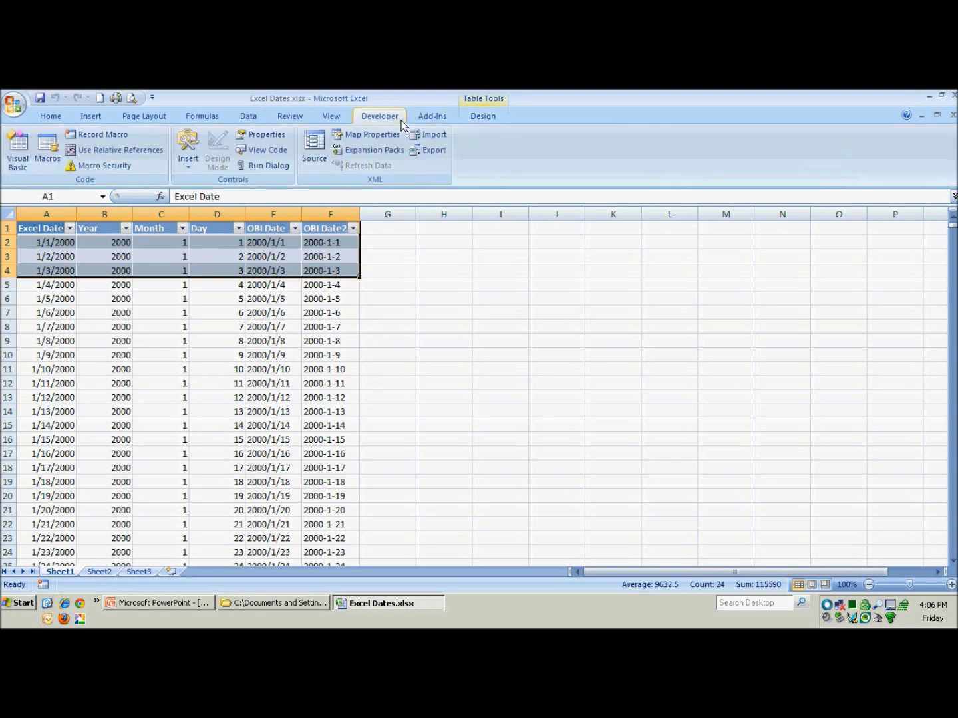
left_click(427, 157)
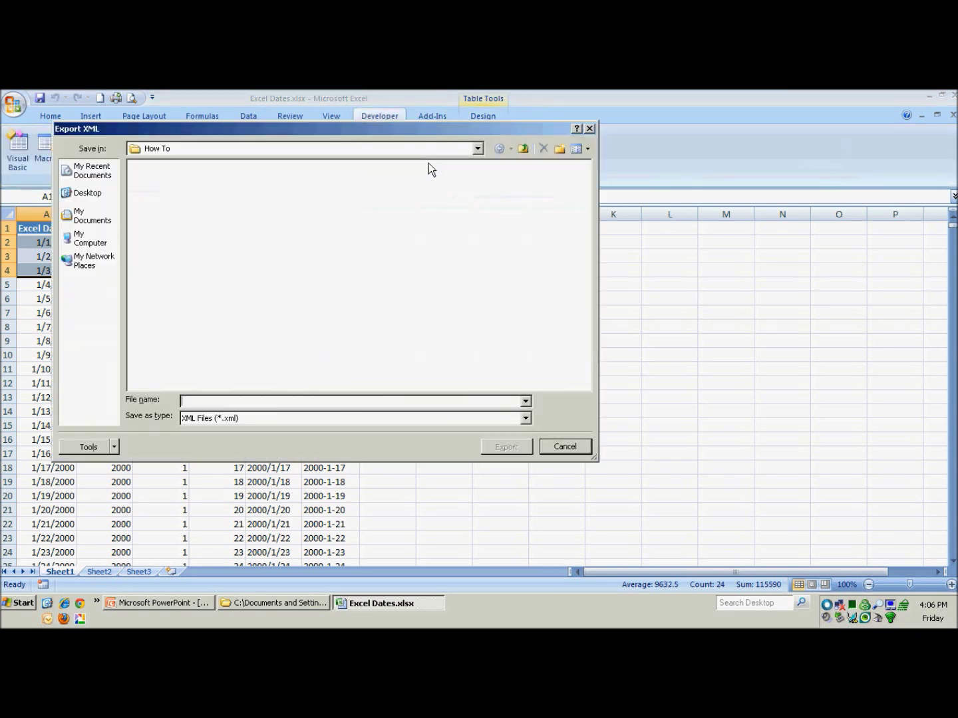
type("Test")
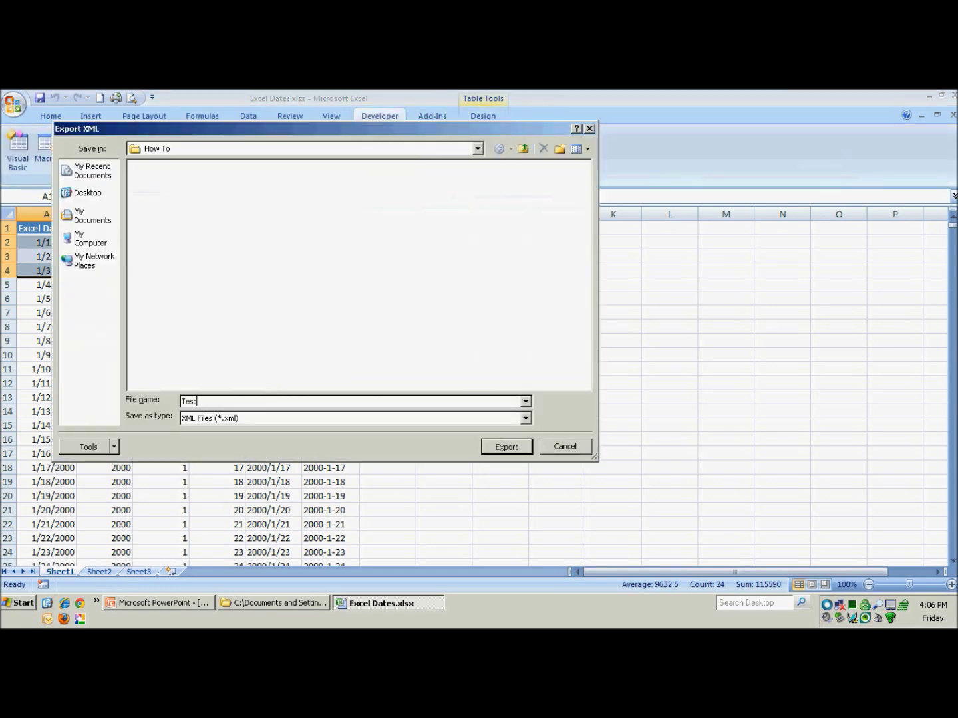
key("Return")
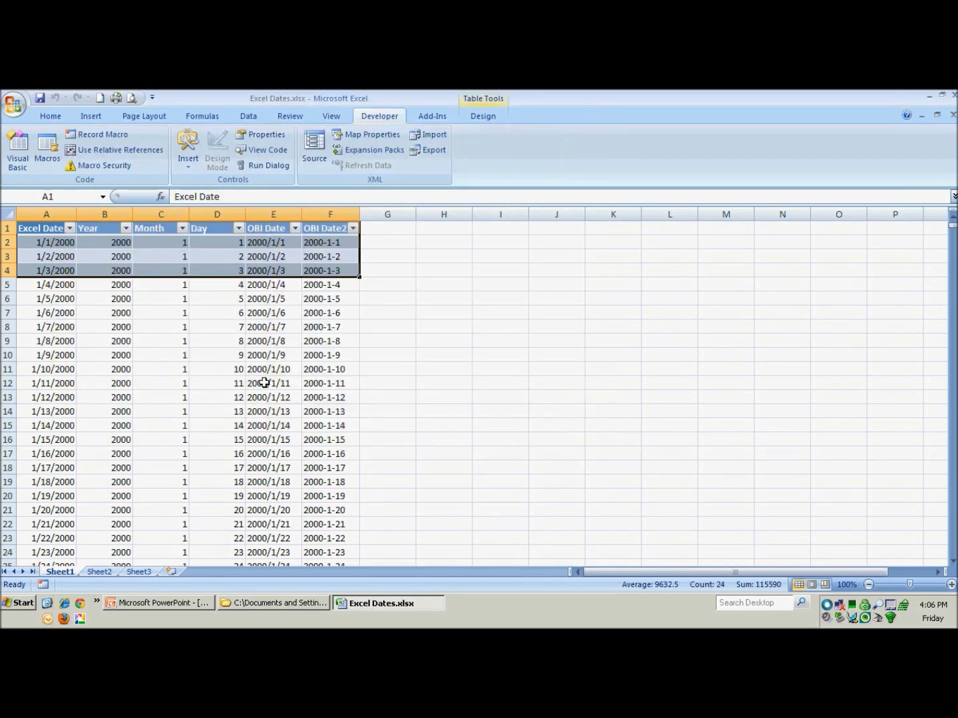
- Open the exported Test.xml in Notepad++ from the folder window
left_click(295, 605)
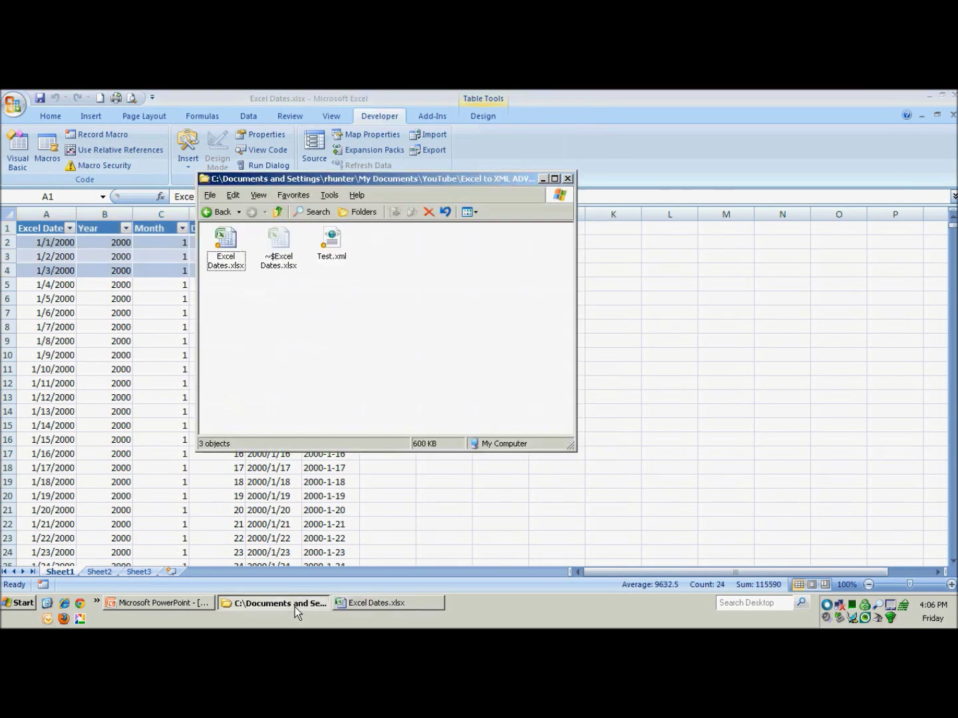
double_click(341, 251)
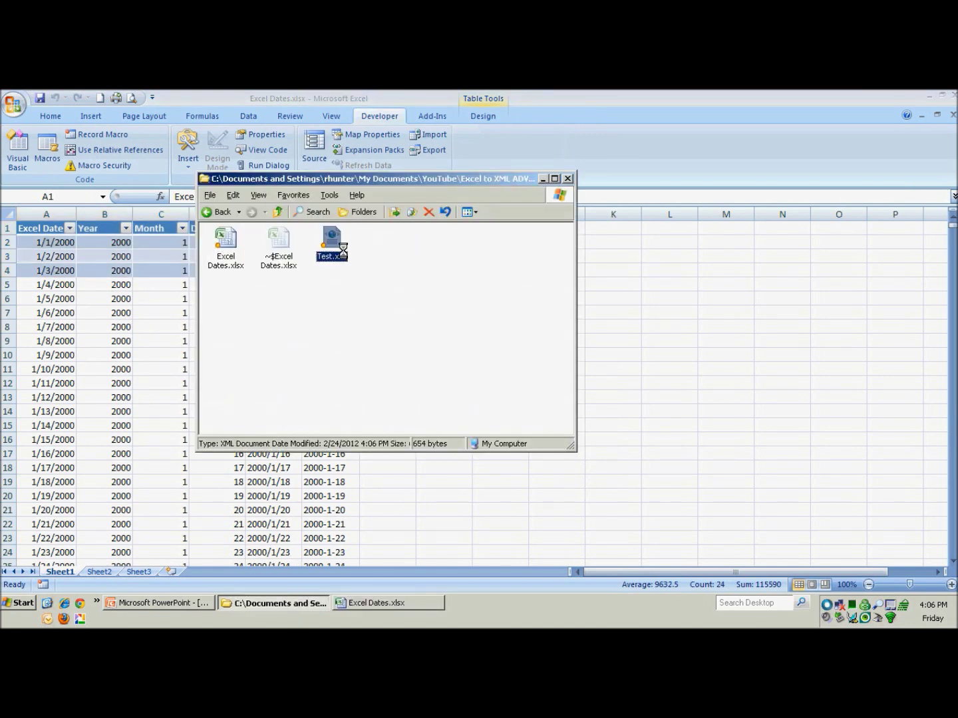
right_click(338, 245)
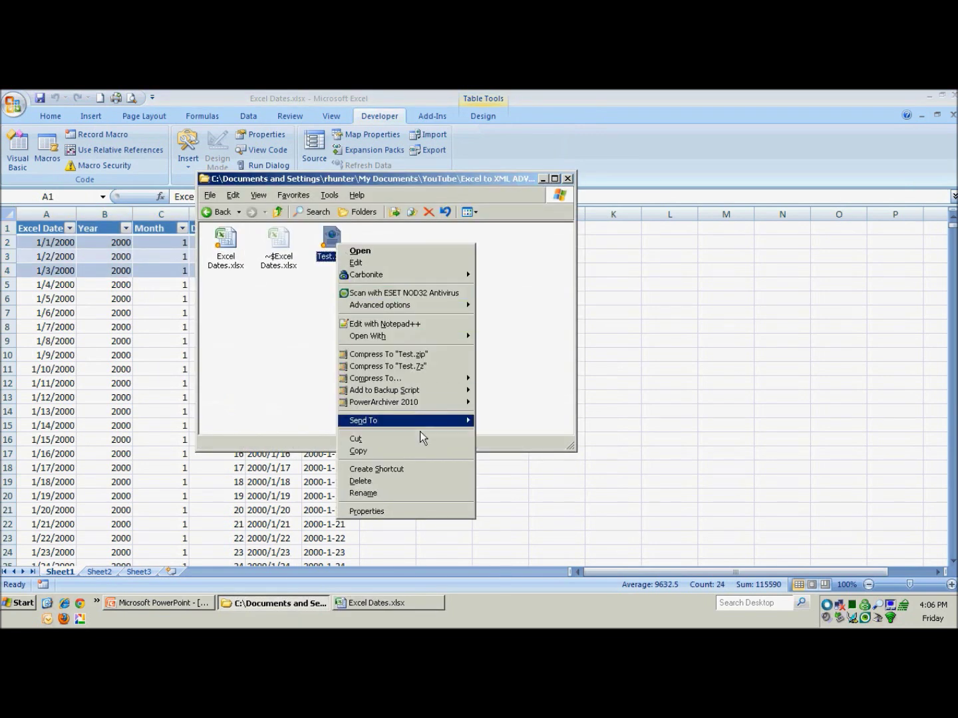
left_click(405, 332)
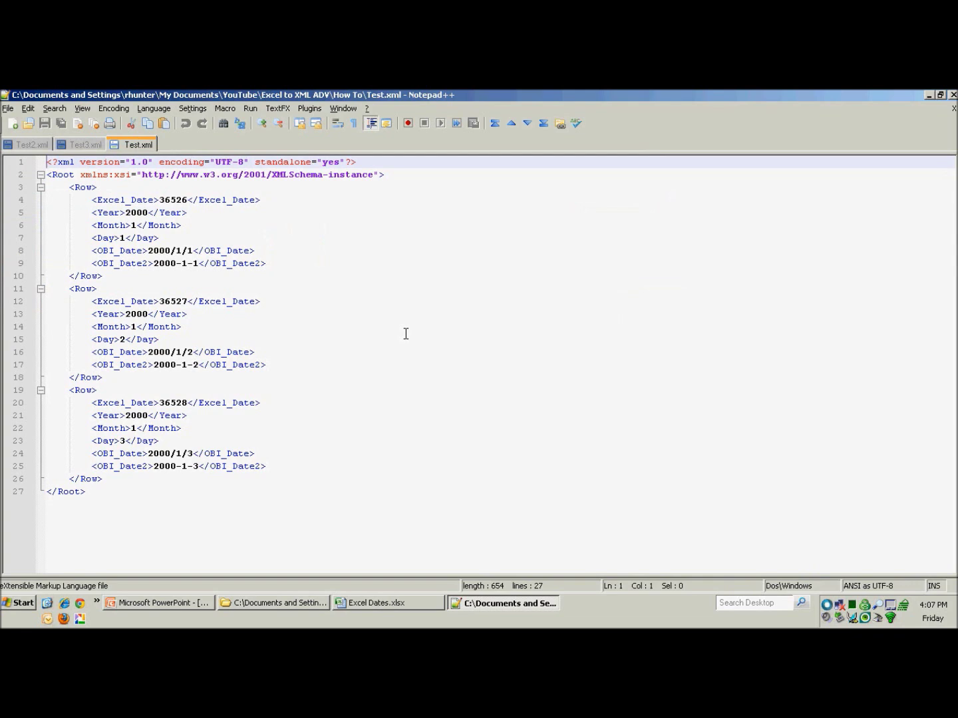
- Minimize Notepad++ and bring the Excel Dates.xlsx workbook back to the front
left_click(469, 611)
left_click(560, 96)
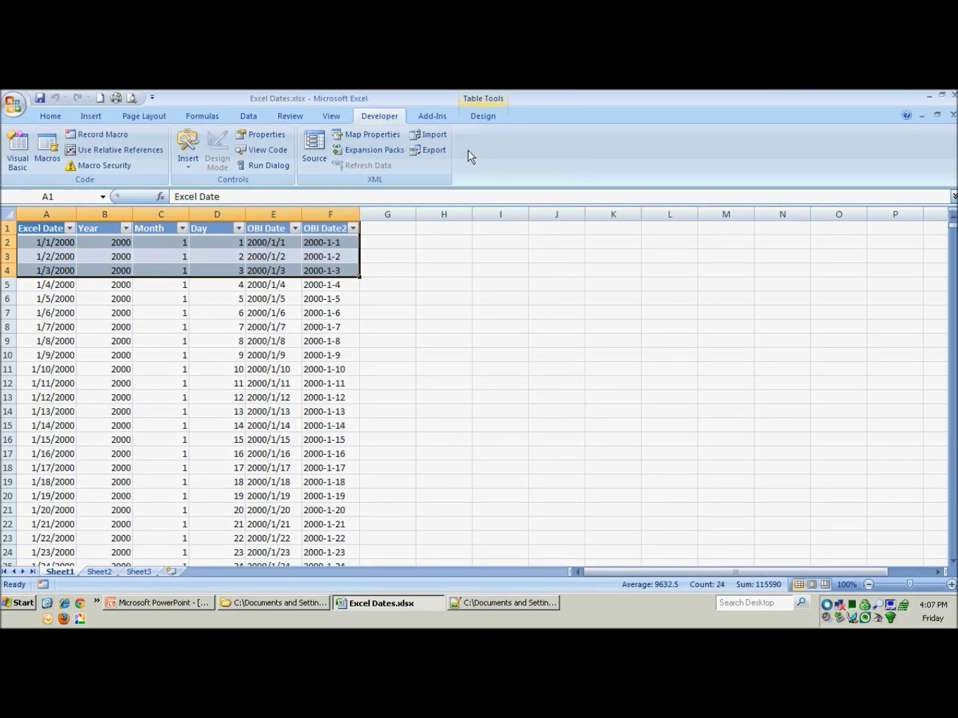
- Generate the XSD schema for the mapped table with XML Tools' Create XSD files
left_click(431, 118)
left_click(16, 134)
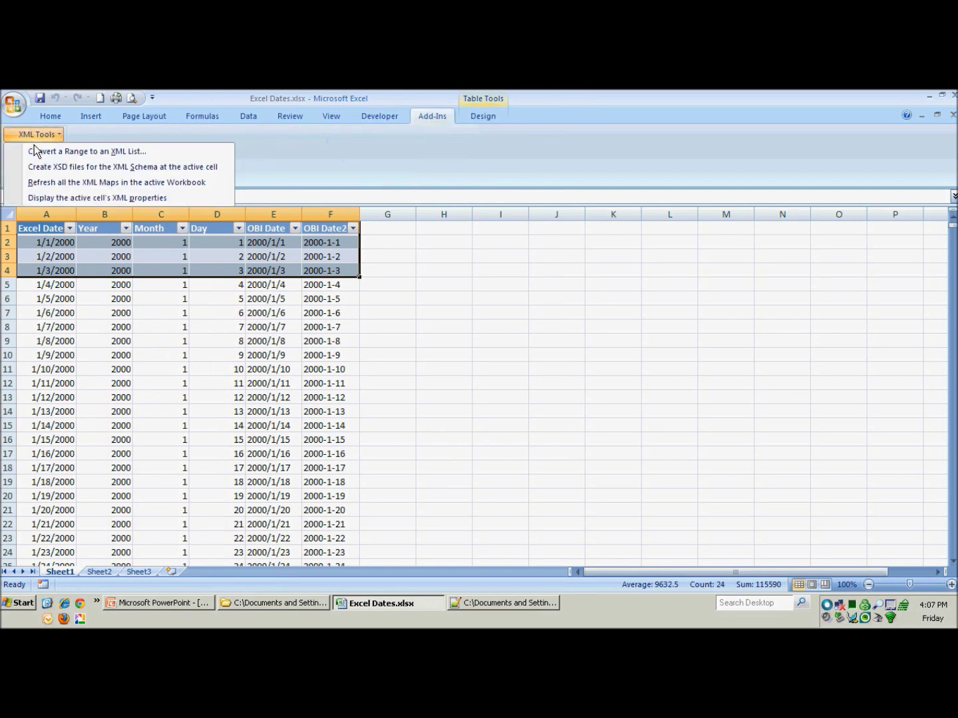
left_click(81, 172)
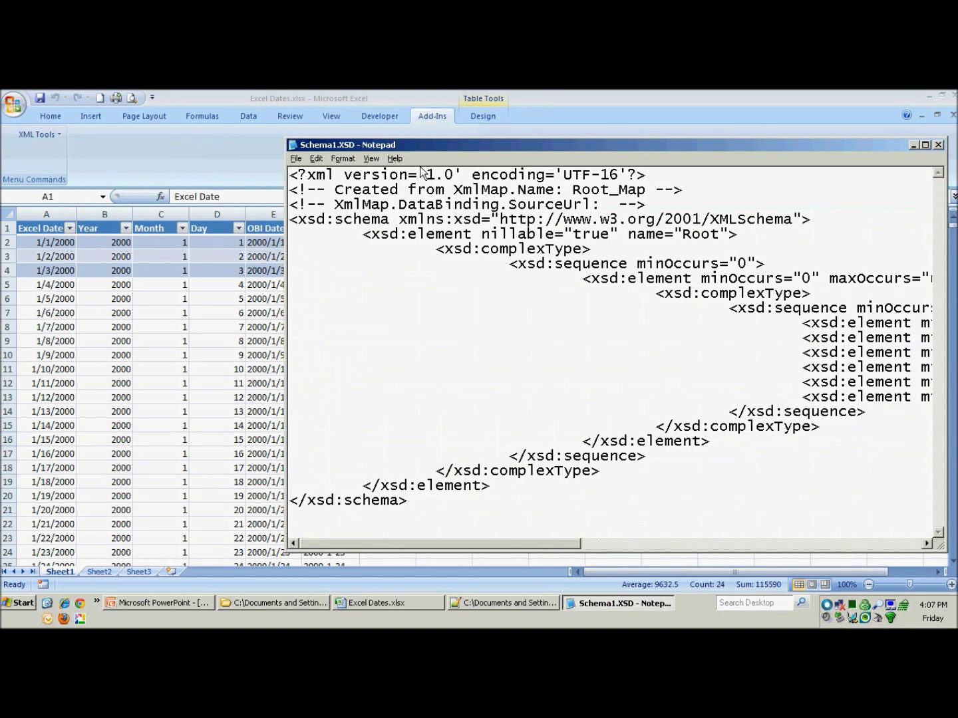
- Open Save As for Schema1.XSD in Notepad, dismiss it, and close Notepad
left_click(295, 159)
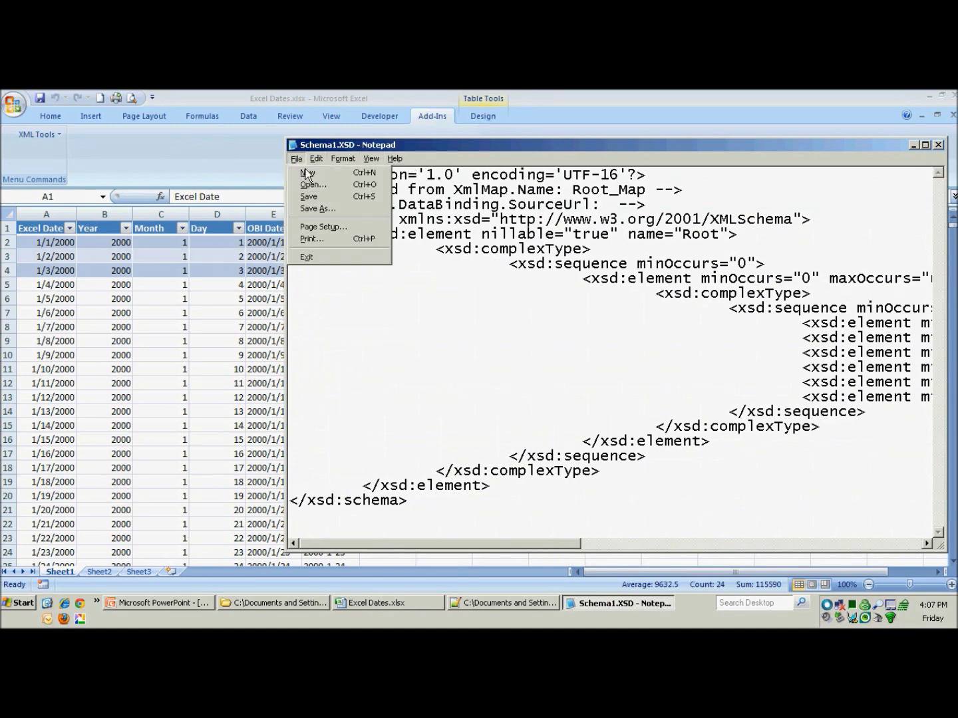
left_click(335, 213)
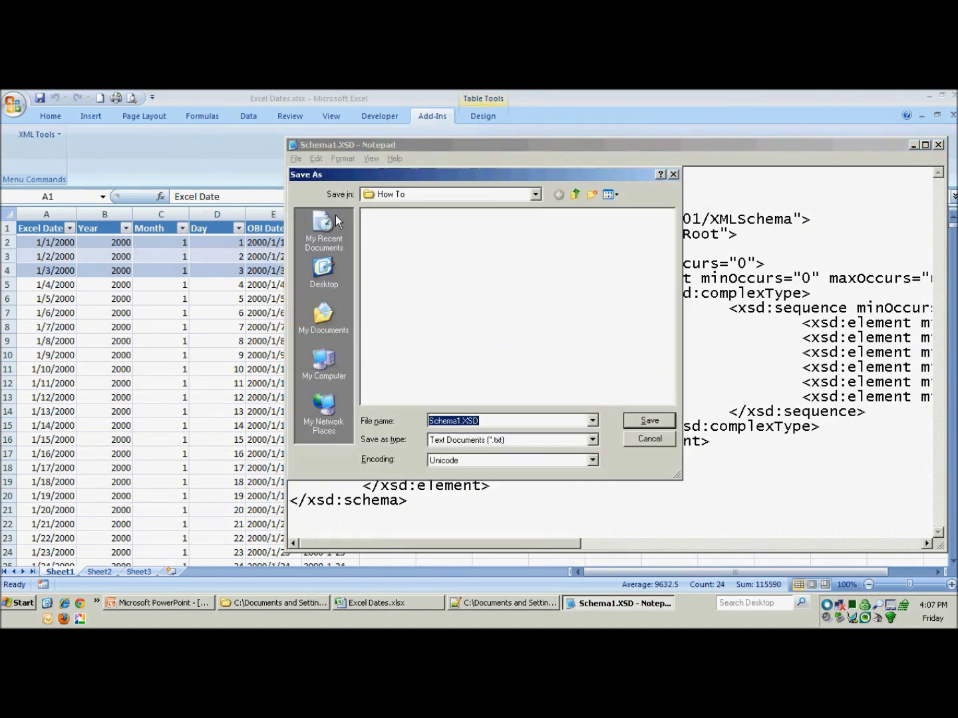
left_click(655, 425)
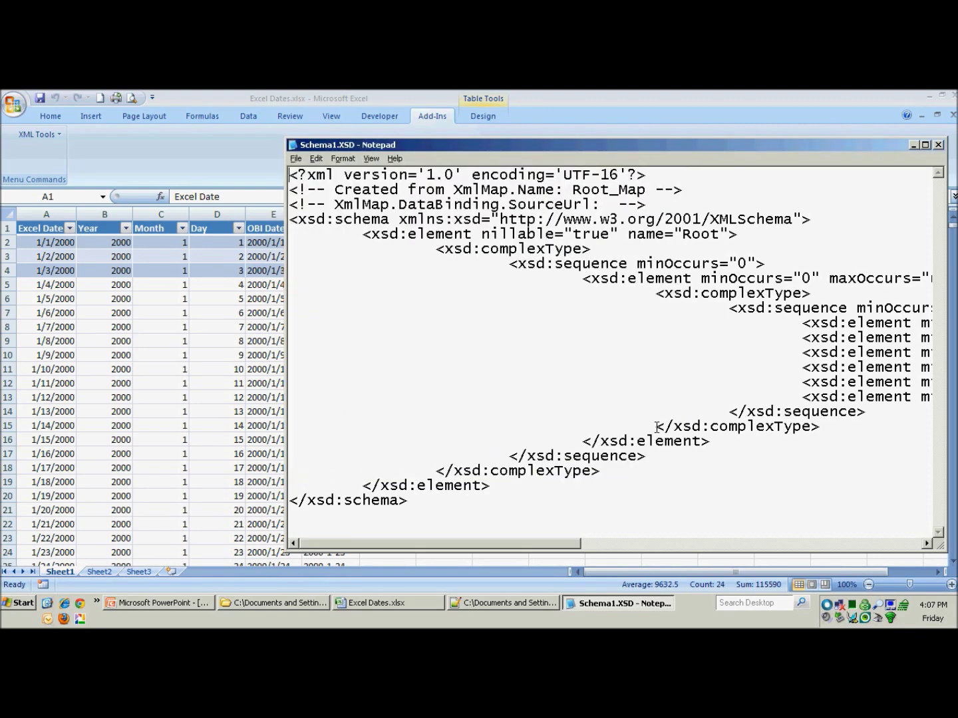
left_click(938, 144)
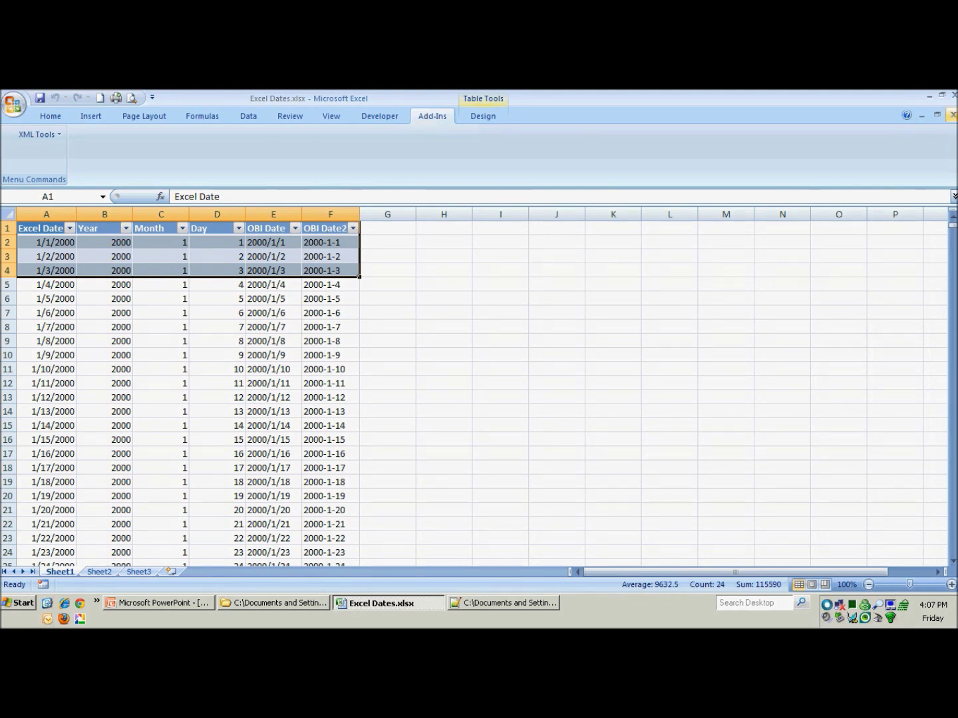
- Close Excel Dates.xlsx without saving changes and reopen it via Ctrl+O
left_click(953, 115)
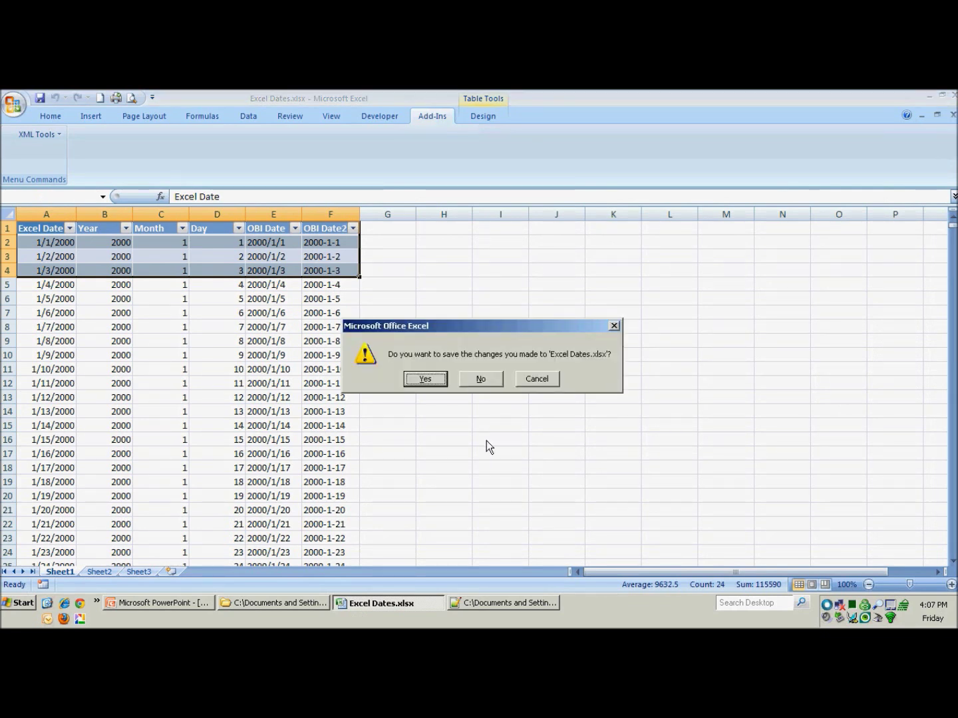
left_click(486, 380)
key("ctrl+o")
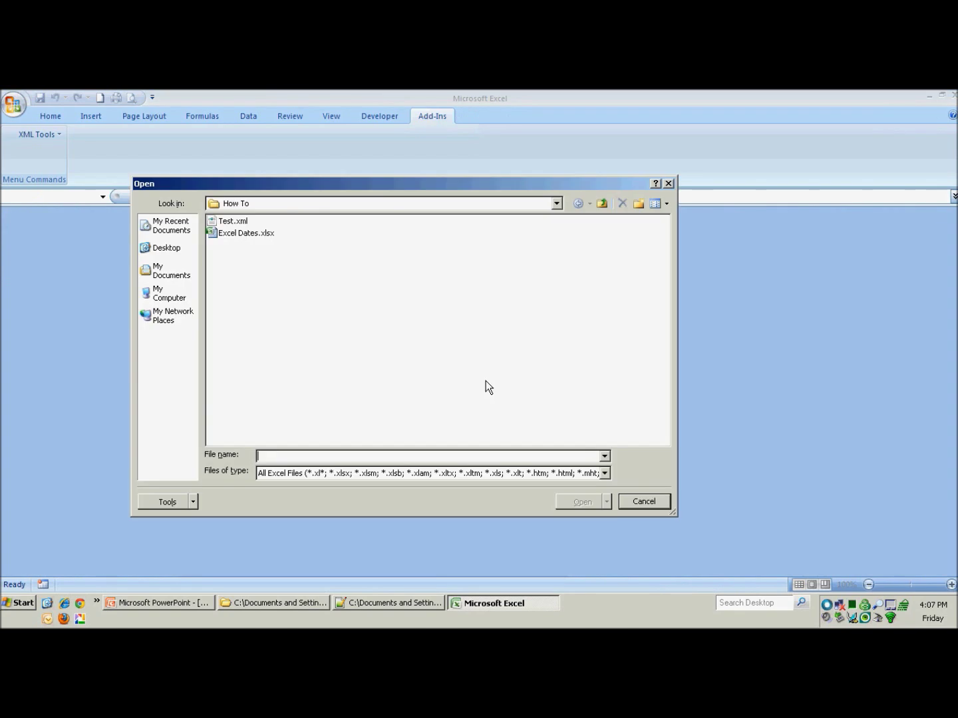
double_click(267, 233)
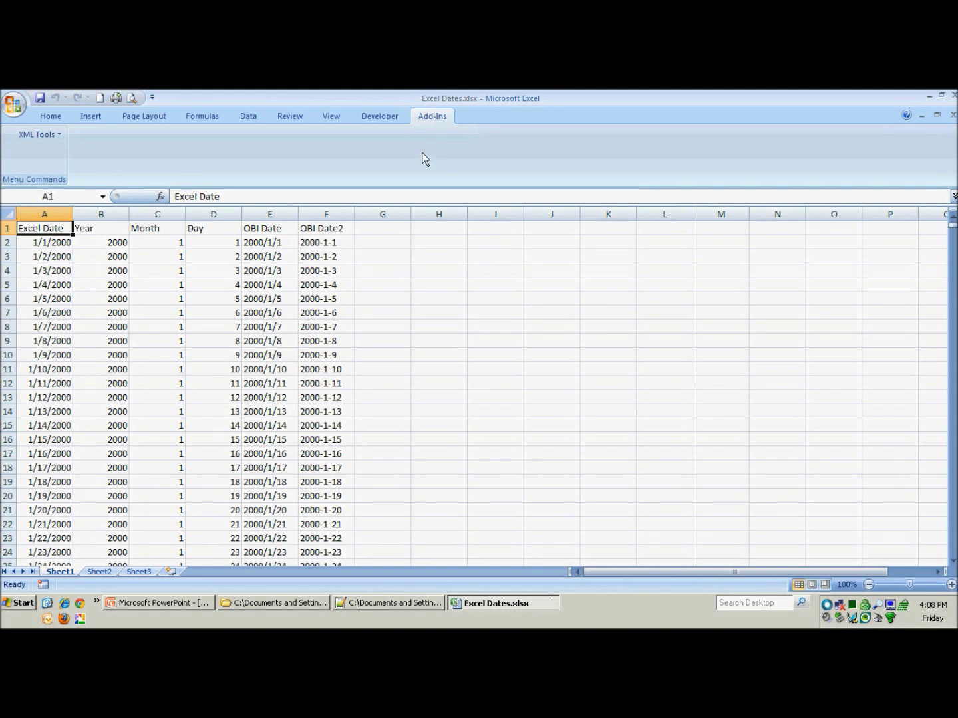
left_click(381, 119)
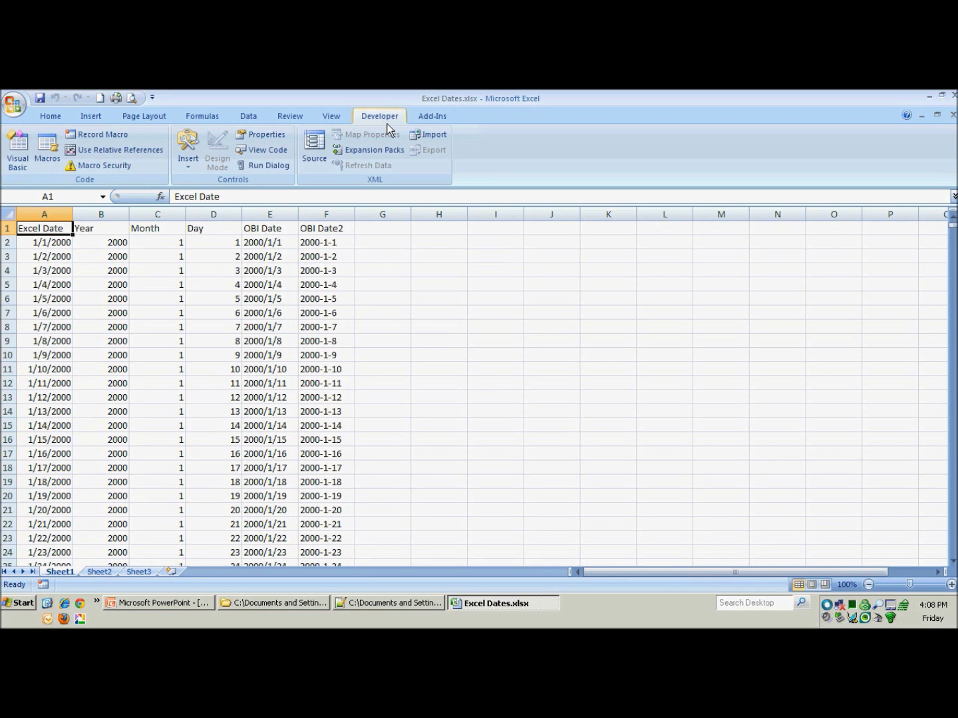
- Add Schema1.XSD as the Root_Map XML map in the XML Source pane
left_click(320, 148)
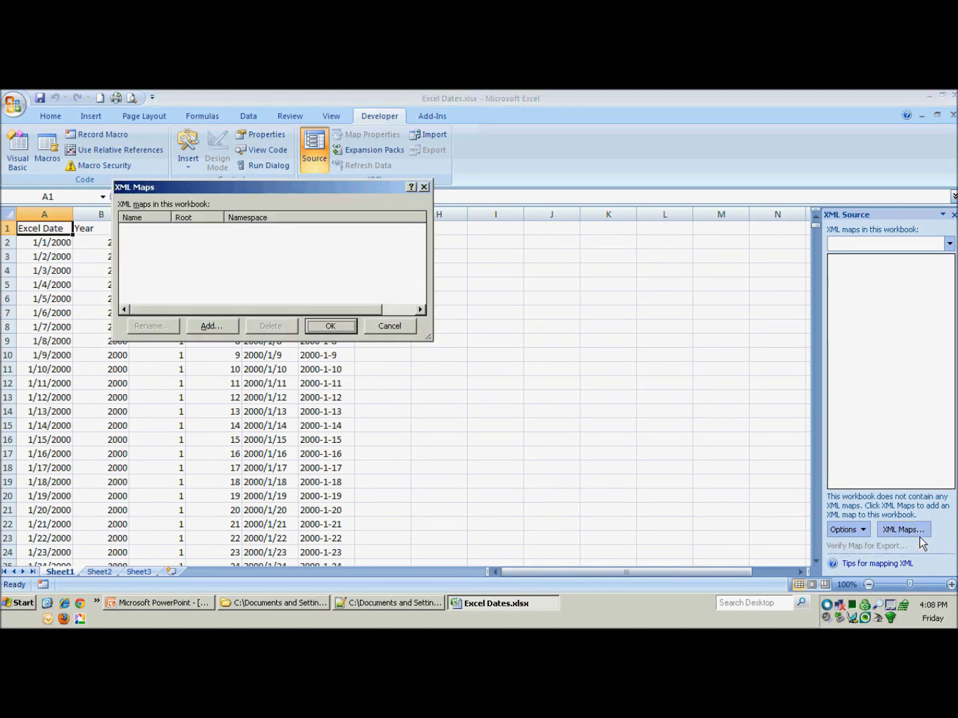
left_click(224, 332)
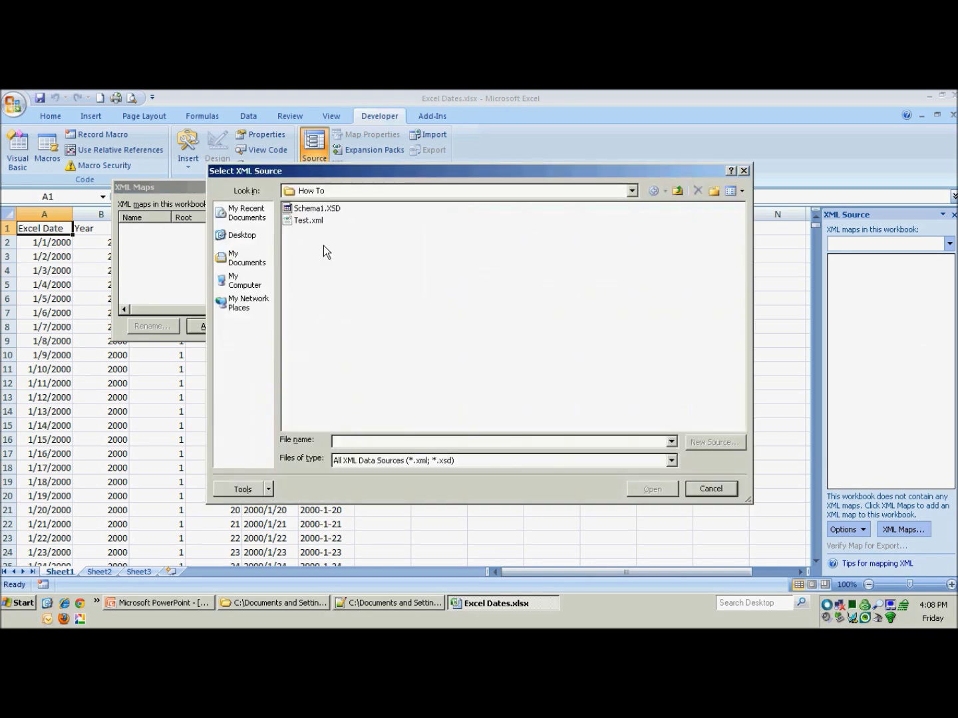
left_click(319, 208)
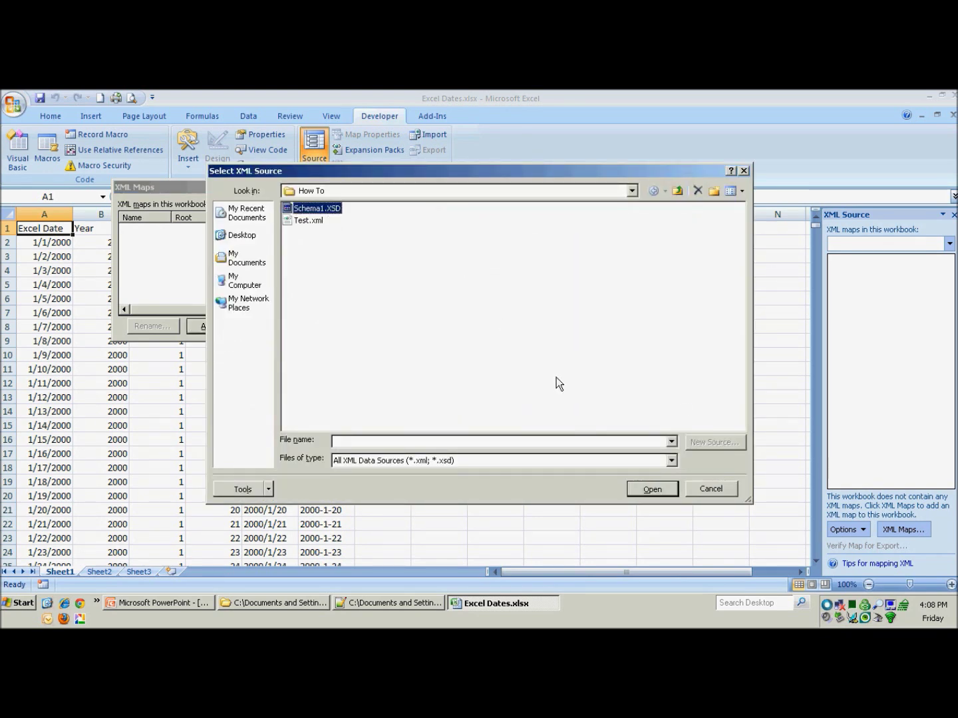
left_click(657, 490)
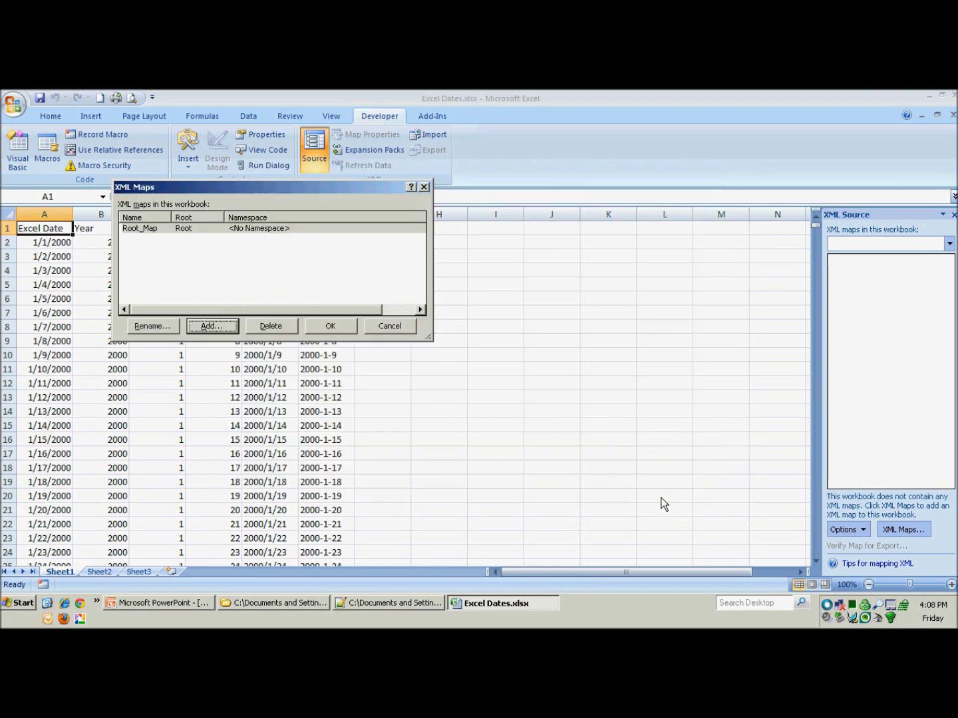
left_click(332, 327)
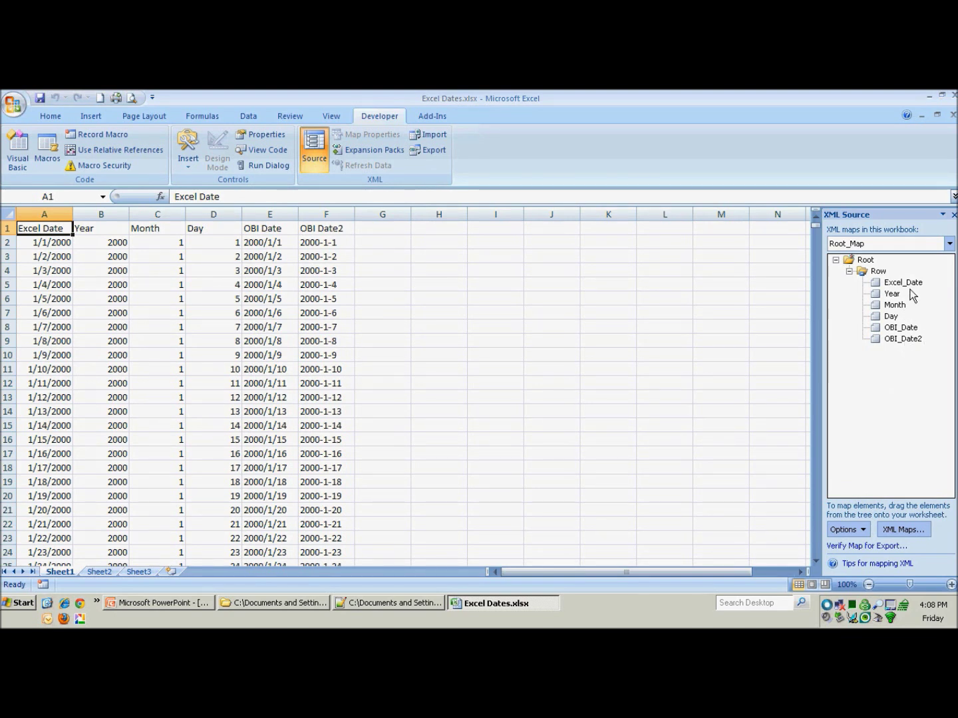
- Map Excel_Date (keeping formatting), Year and Month (matching data types) onto their column headers
left_click_drag(905, 284, 47, 230)
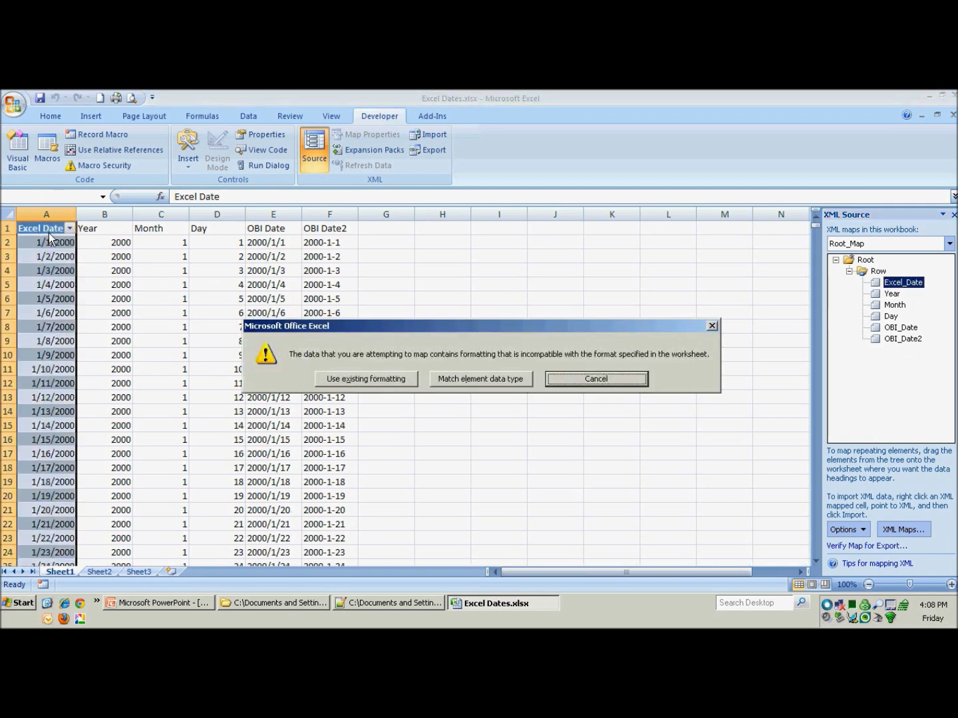
left_click(364, 383)
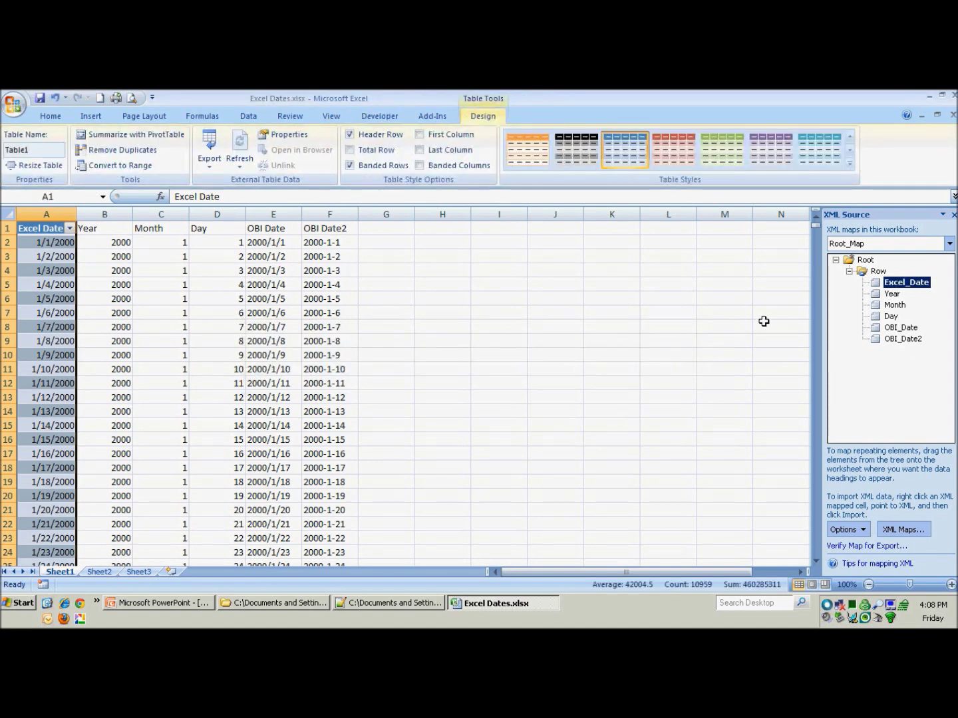
left_click(895, 296)
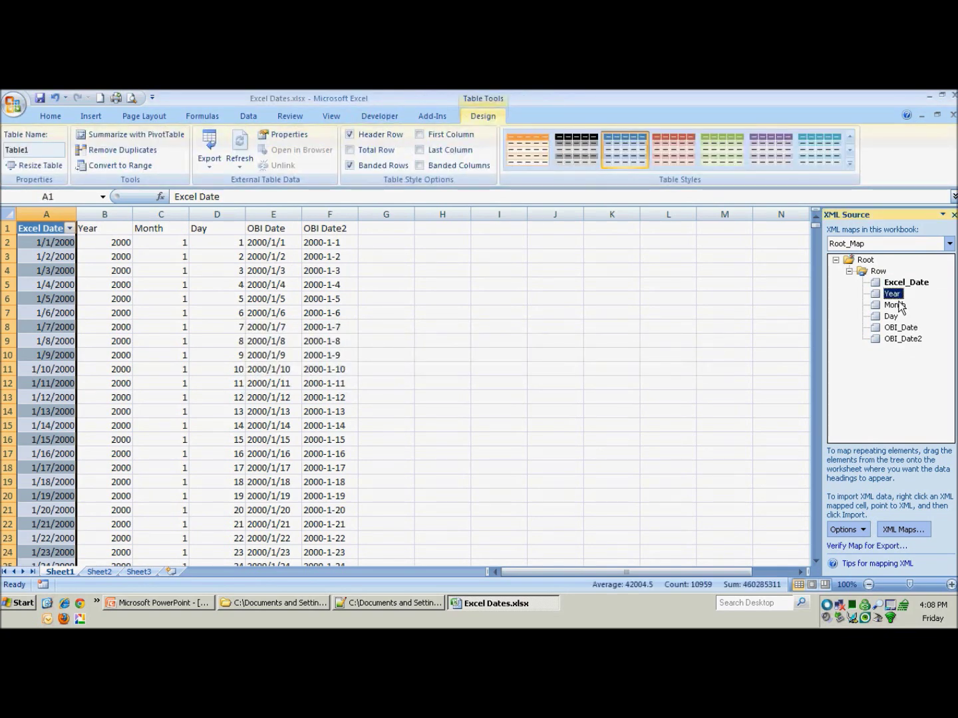
left_click_drag(899, 308, 98, 240)
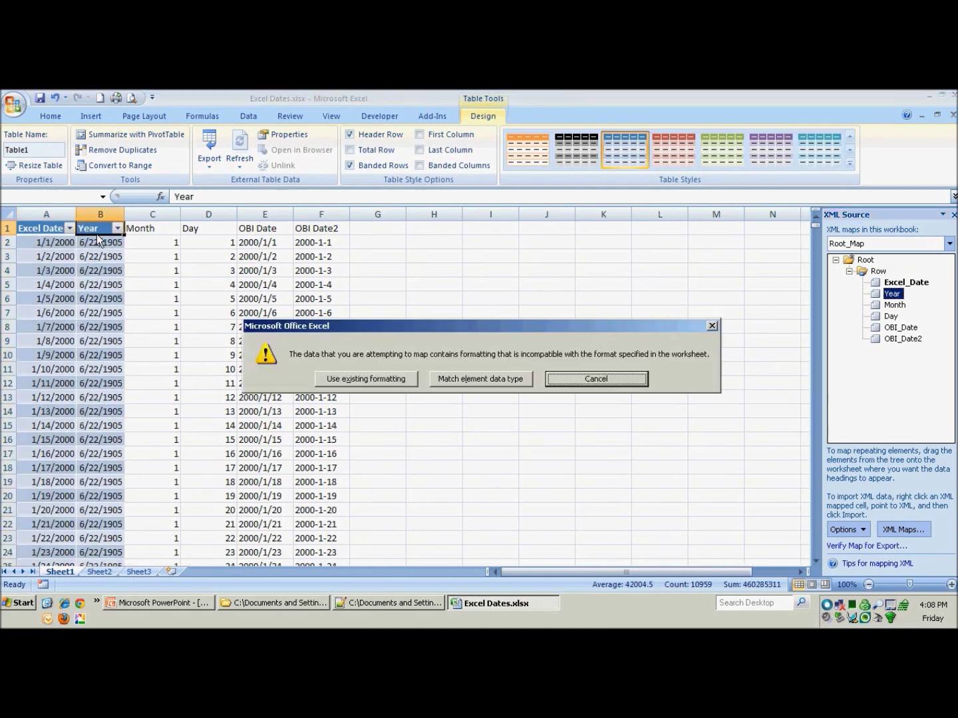
left_click(487, 386)
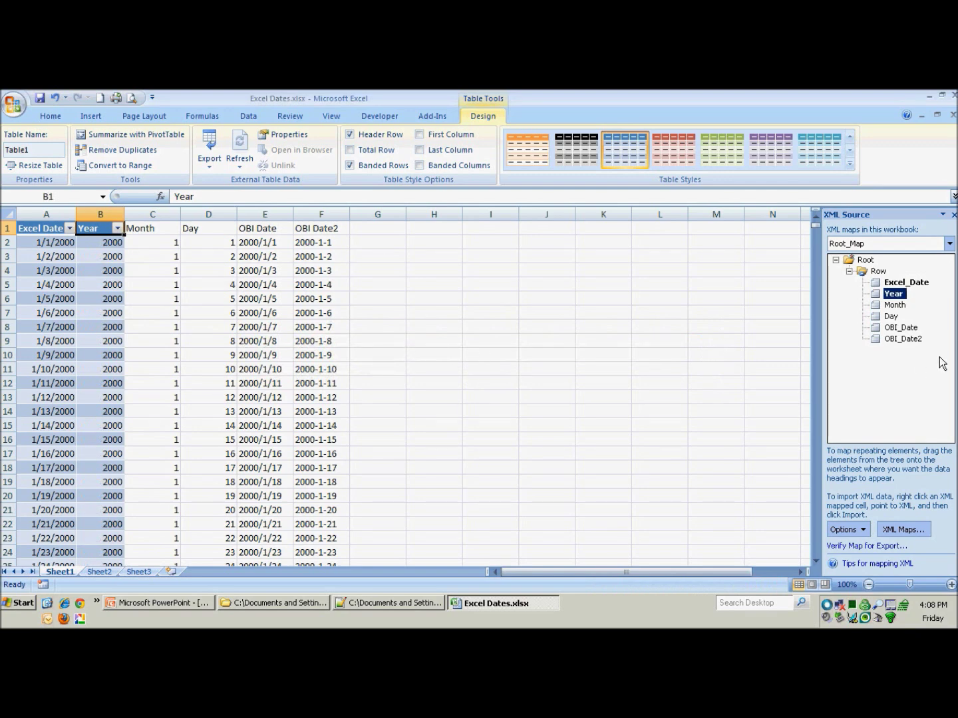
left_click(897, 308)
left_click_drag(899, 318, 164, 229)
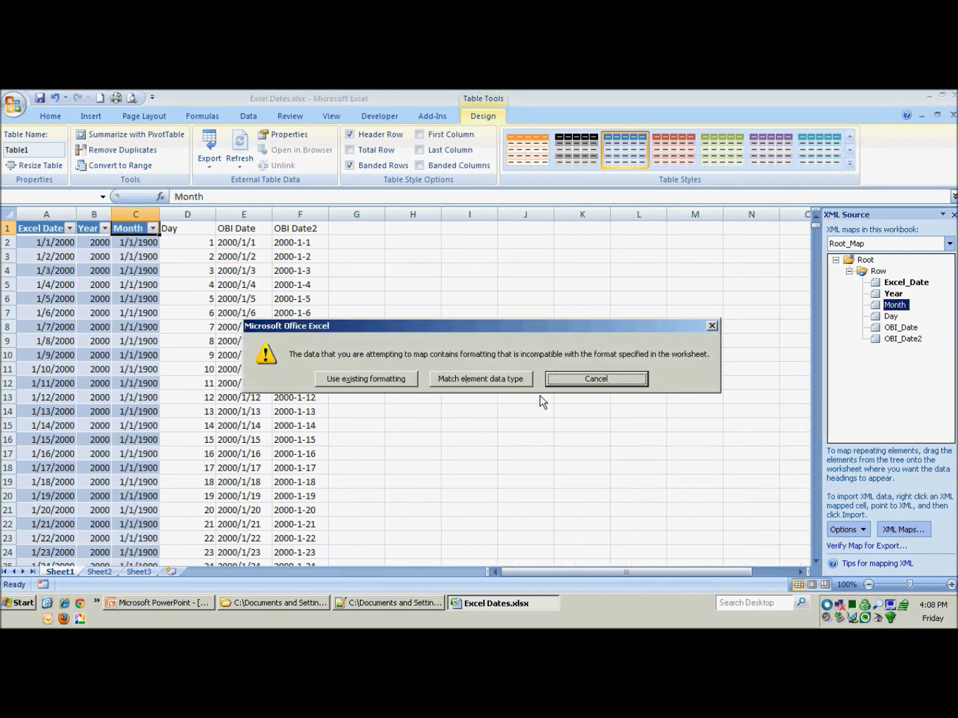
left_click(511, 378)
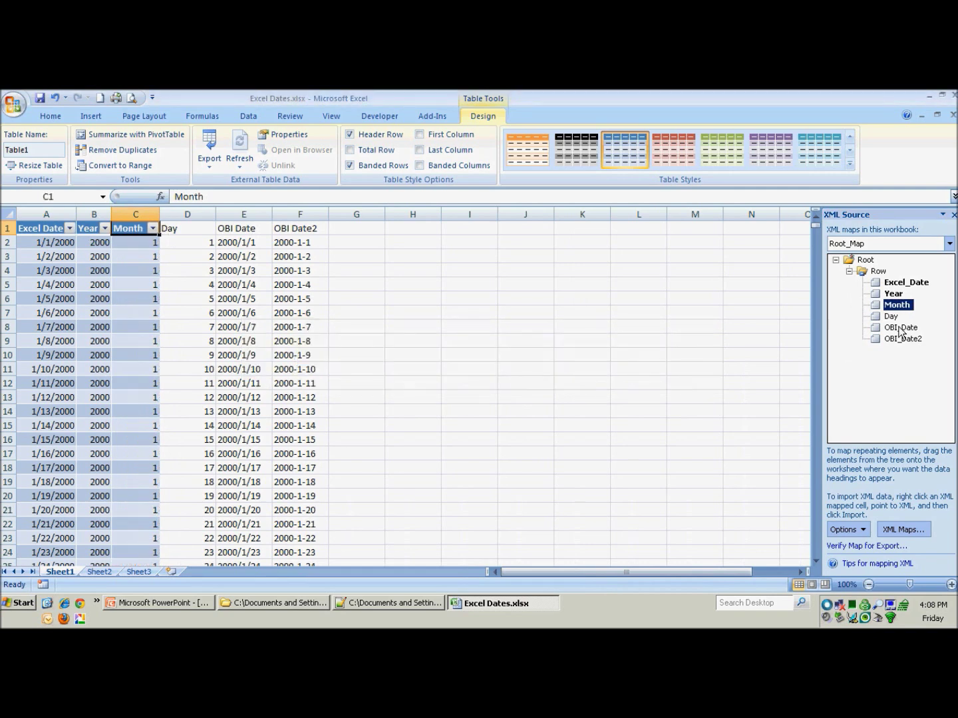
- Map Day, OBI_Date and OBI_Date2 onto their columns, matching element data types
left_click_drag(896, 320, 200, 230)
left_click(458, 380)
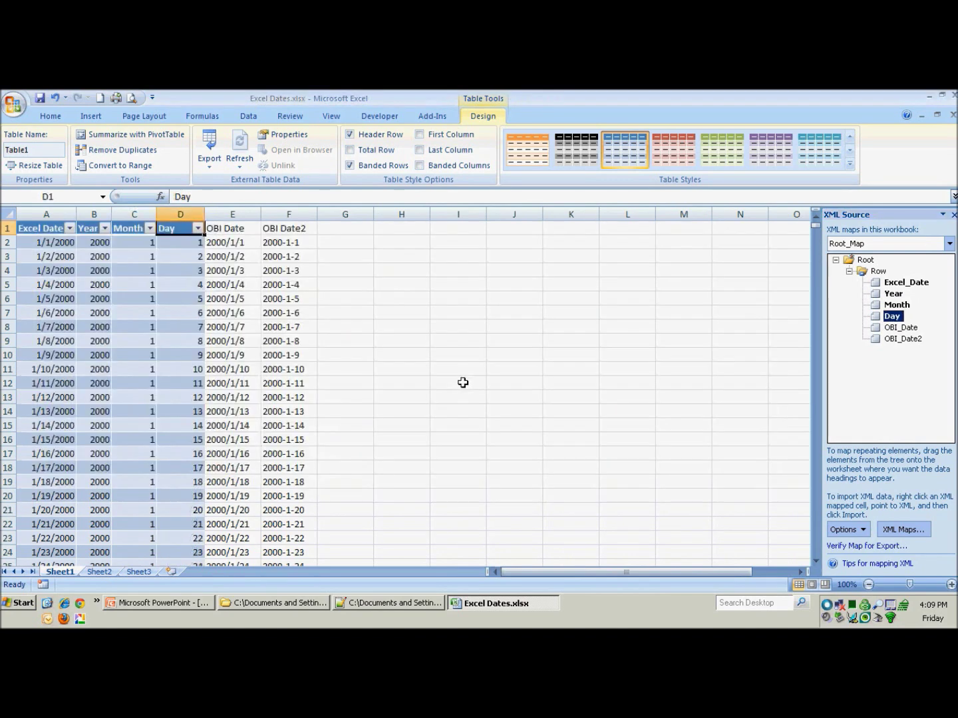
left_click(898, 333)
left_click_drag(898, 337, 226, 234)
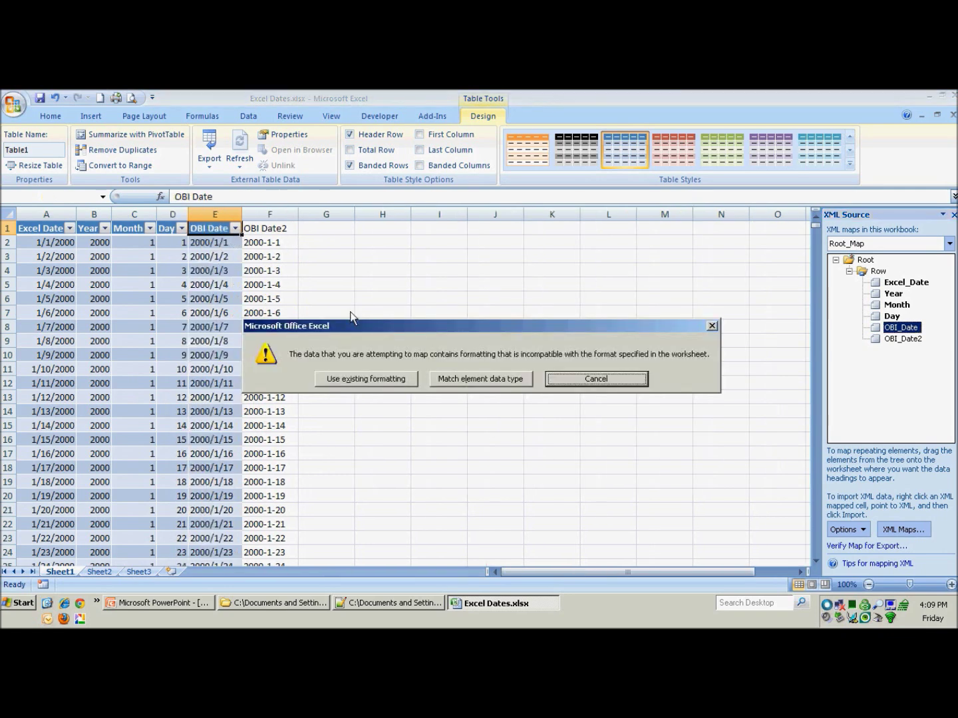
left_click(480, 381)
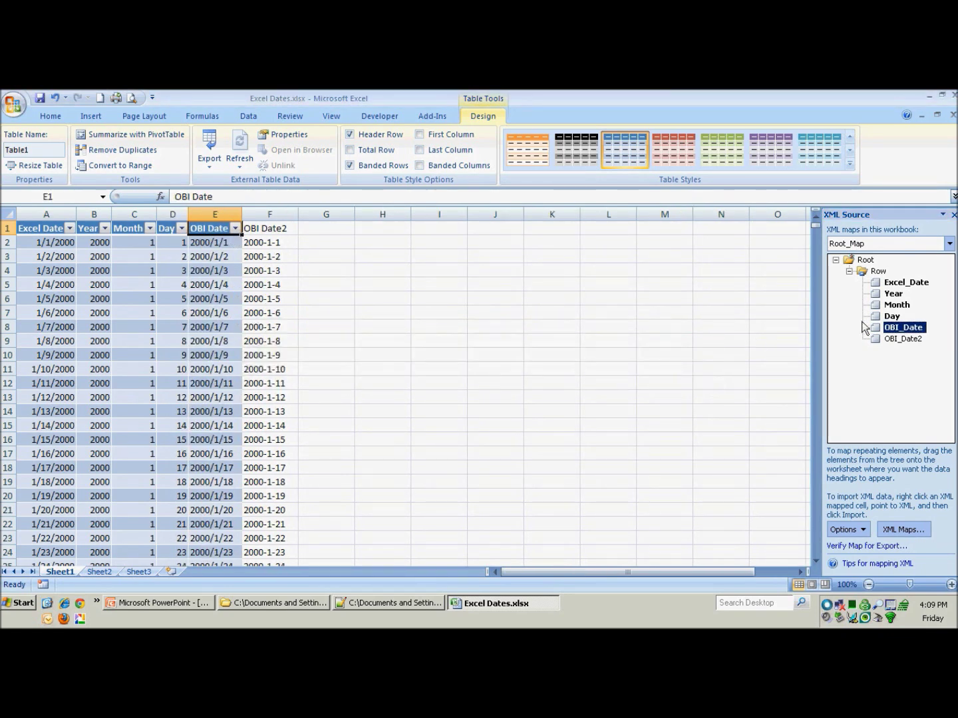
left_click_drag(912, 340, 281, 231)
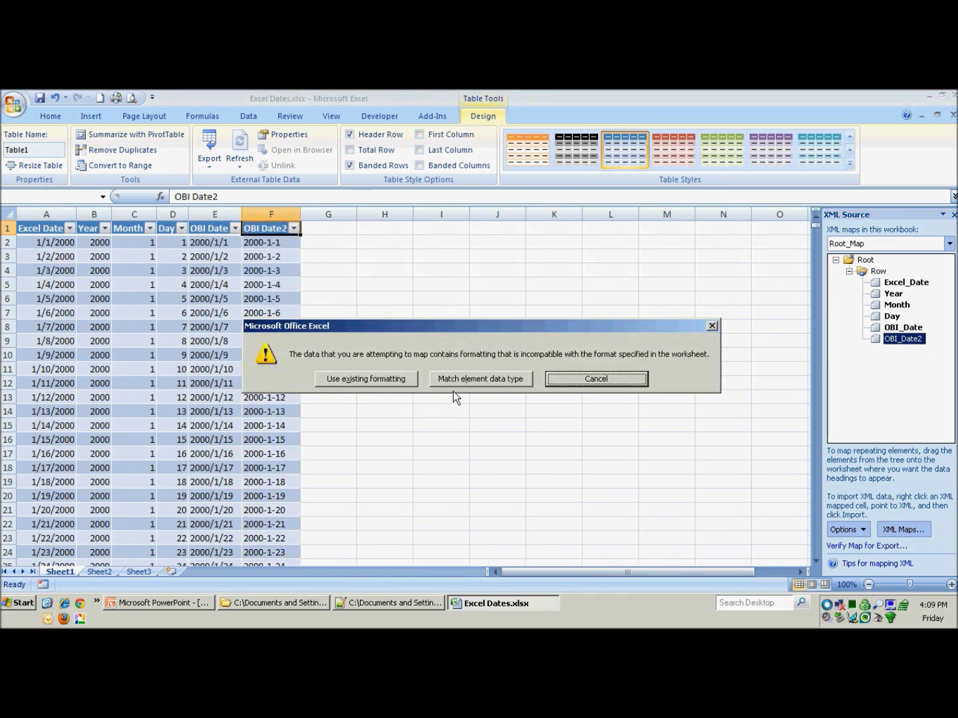
left_click(480, 381)
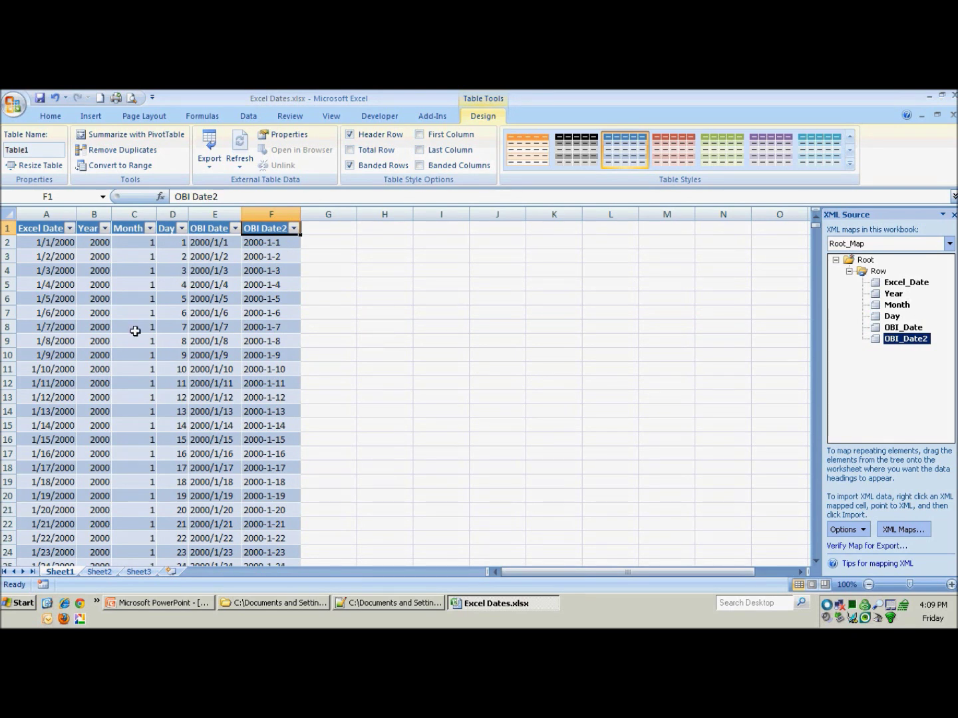
- Export the mapped table from the Developer tab as Final.xml
left_click(385, 117)
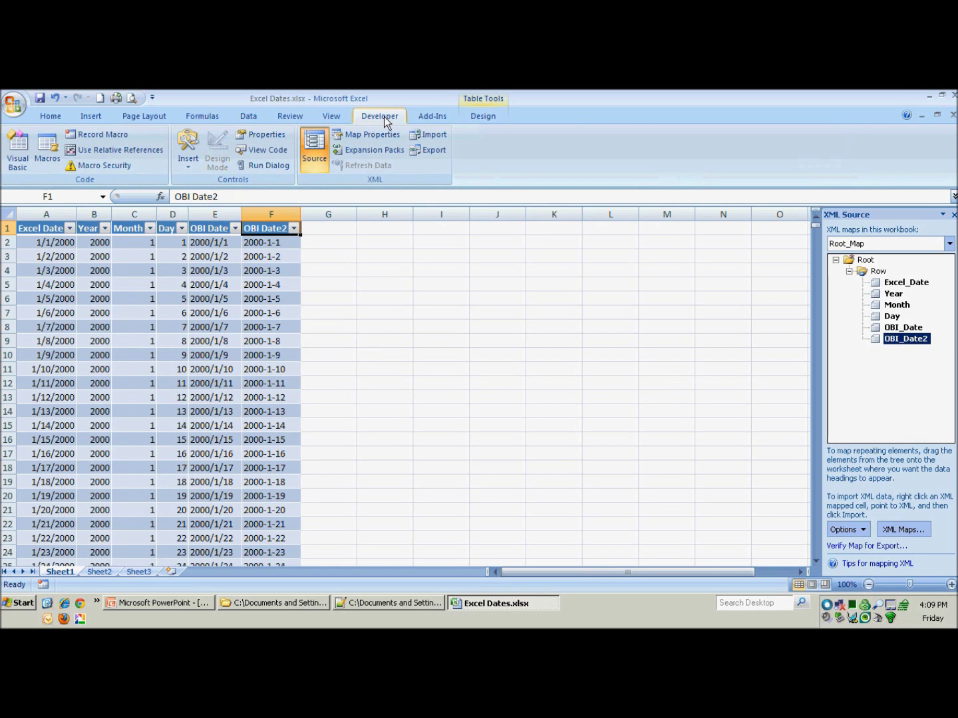
left_click(434, 150)
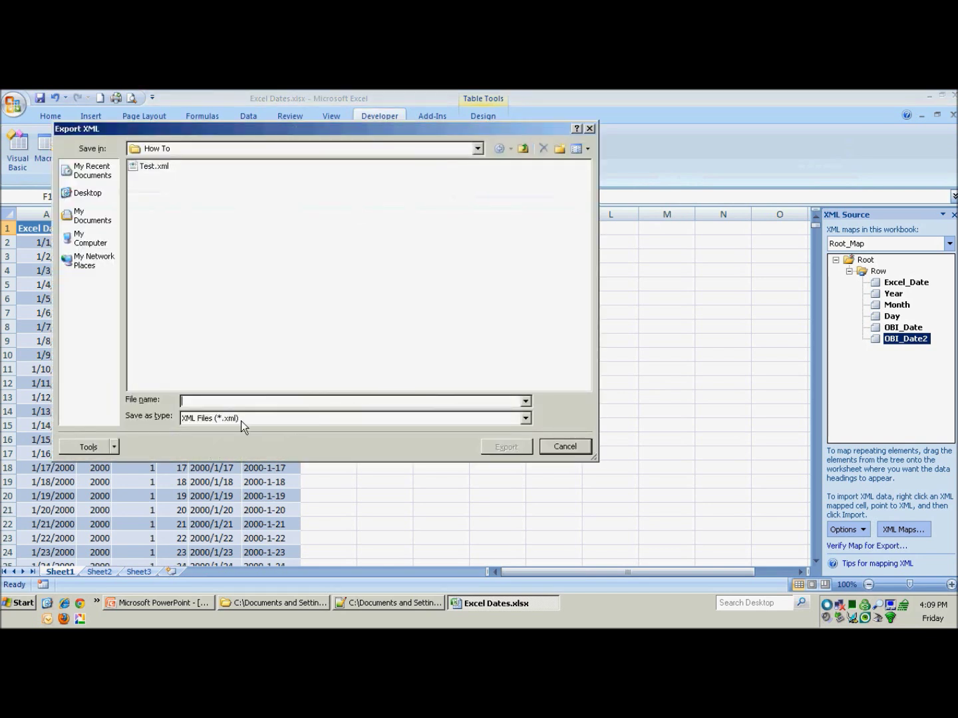
type("Final")
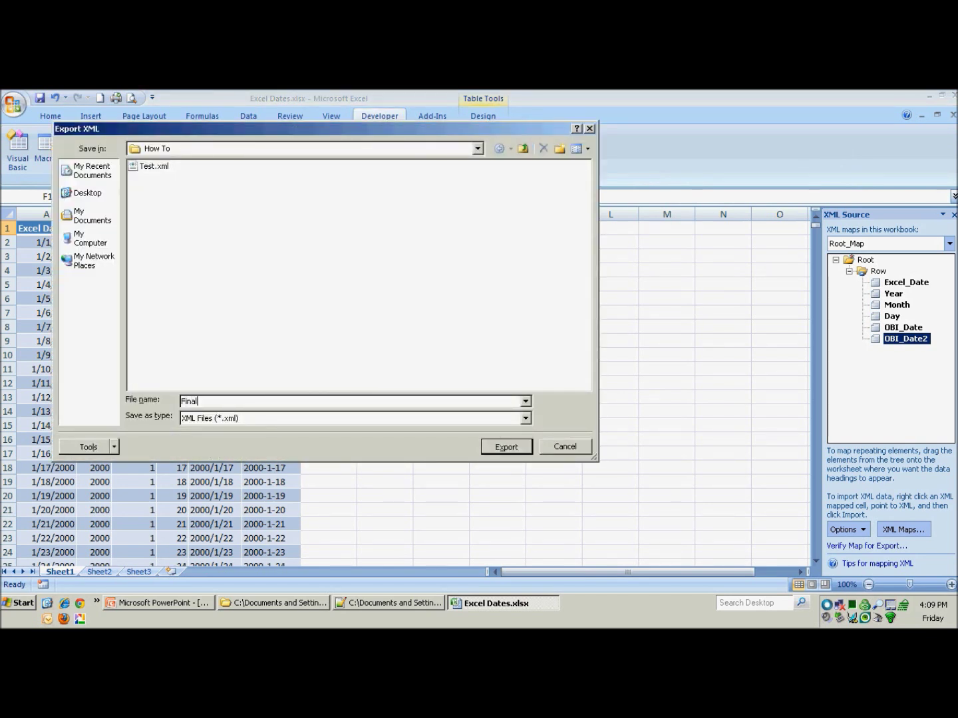
key("Return")
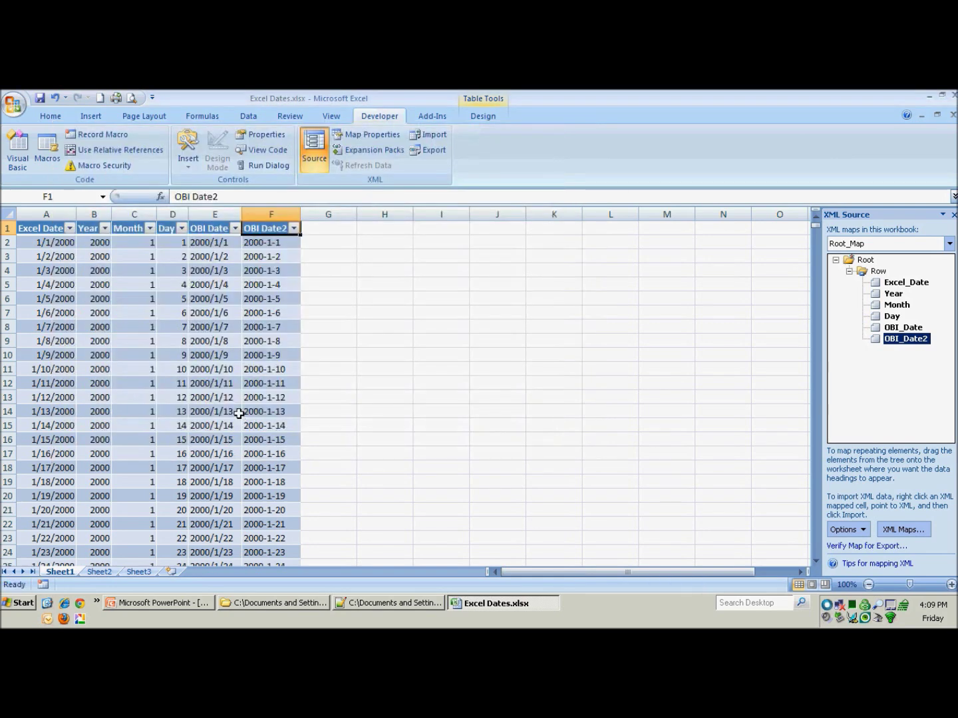
- Open Final.xml in Notepad++ from its folder with Edit with Notepad++
key("alt+Tab")
left_click(437, 242)
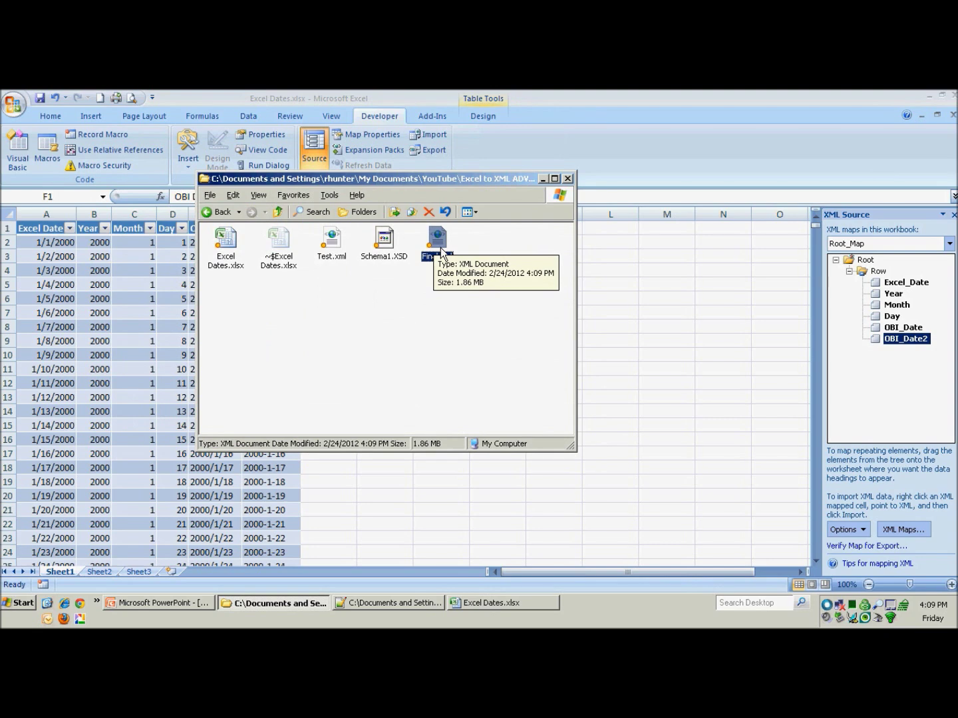
right_click(440, 250)
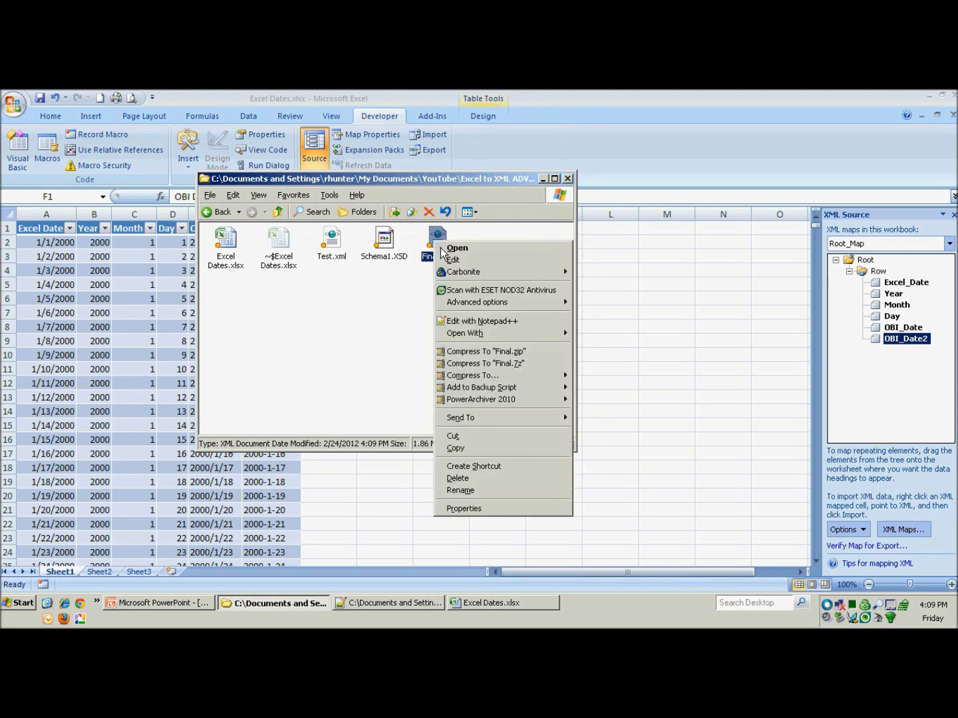
left_click(481, 325)
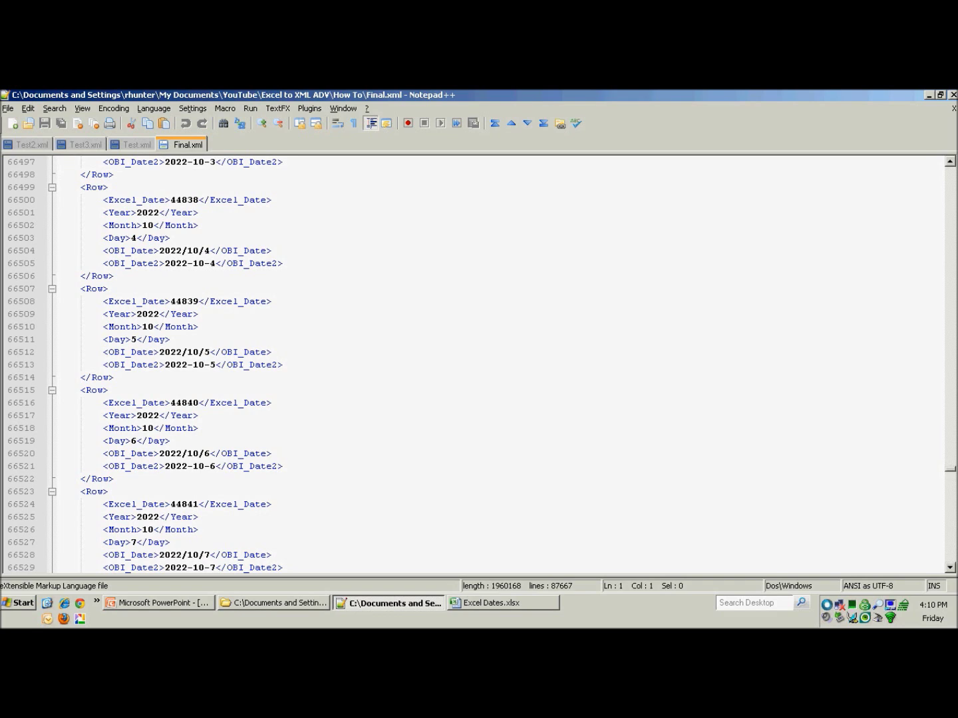
- Scroll Final.xml to its end, showing the 2029-12-31 row and closing Root tag on line 87,667
left_click_drag(949, 468, 949, 566)
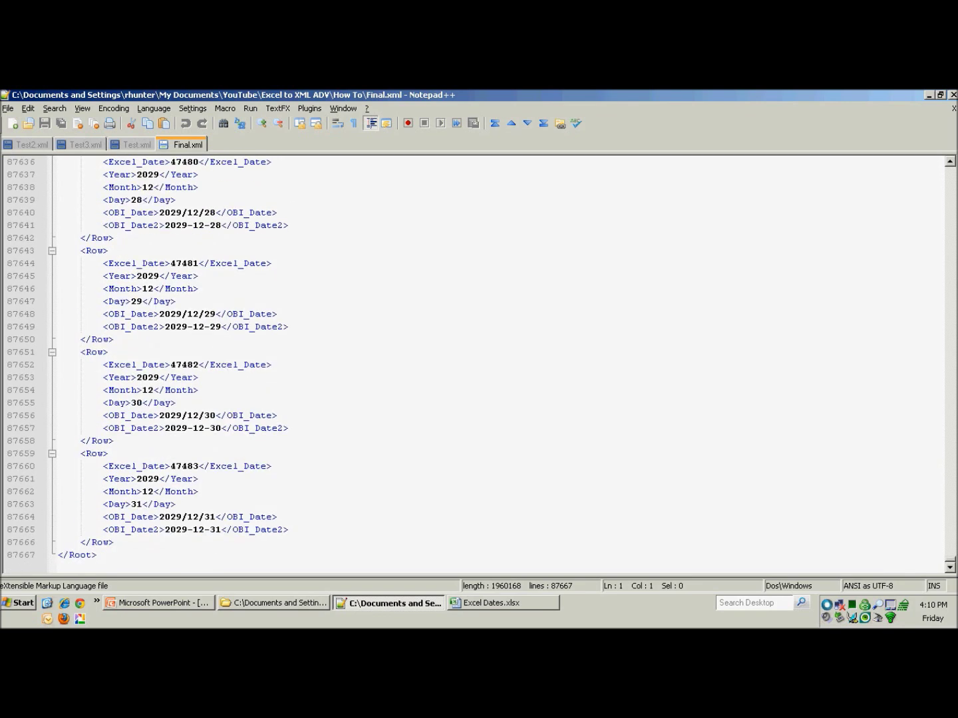